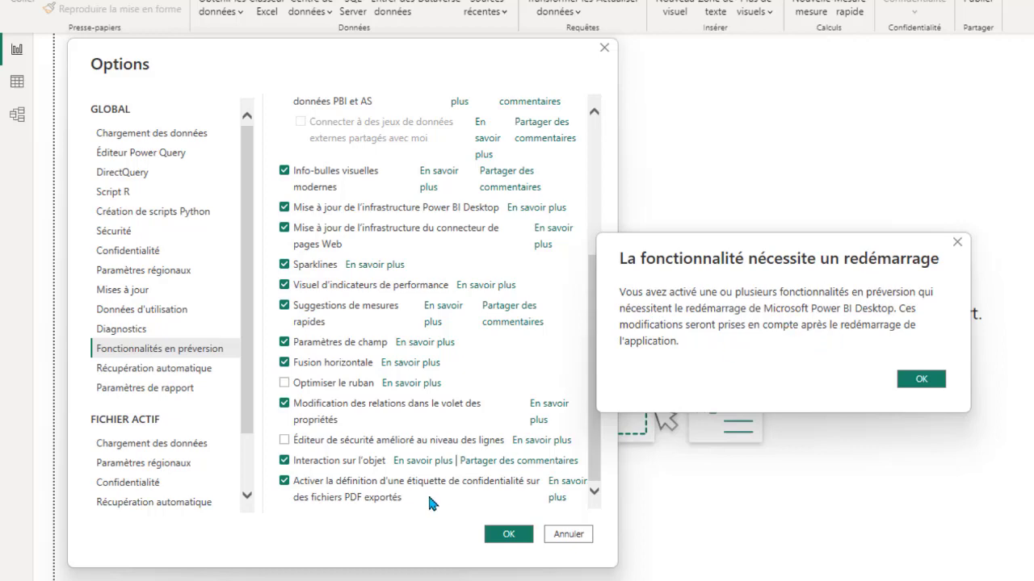
Step: Acknowledge the restart notice and confirm the preview feature options
left_click(910, 384)
left_click(519, 534)
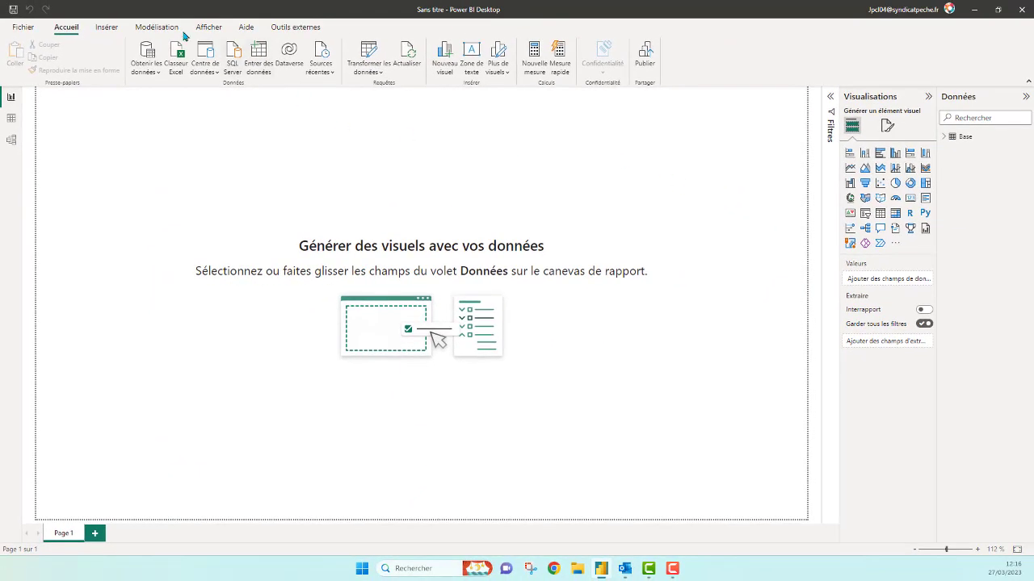
Step: Save the report as "Exemple TEst" in the Bureau folder and close Power BI Desktop
left_click(13, 10)
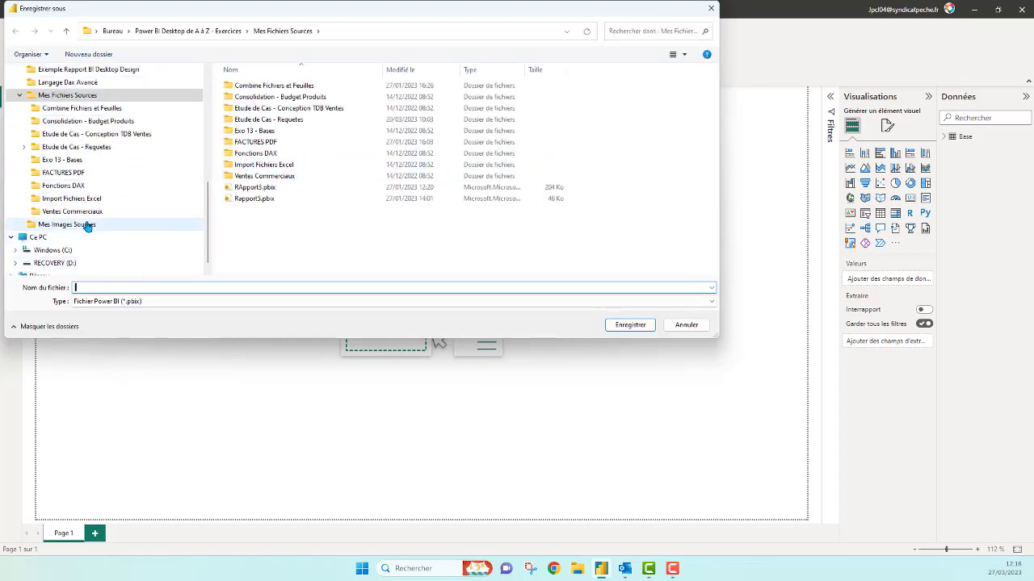
scroll(85, 226, "up", 2)
scroll(73, 243, "down", 2)
scroll(57, 253, "up", 5)
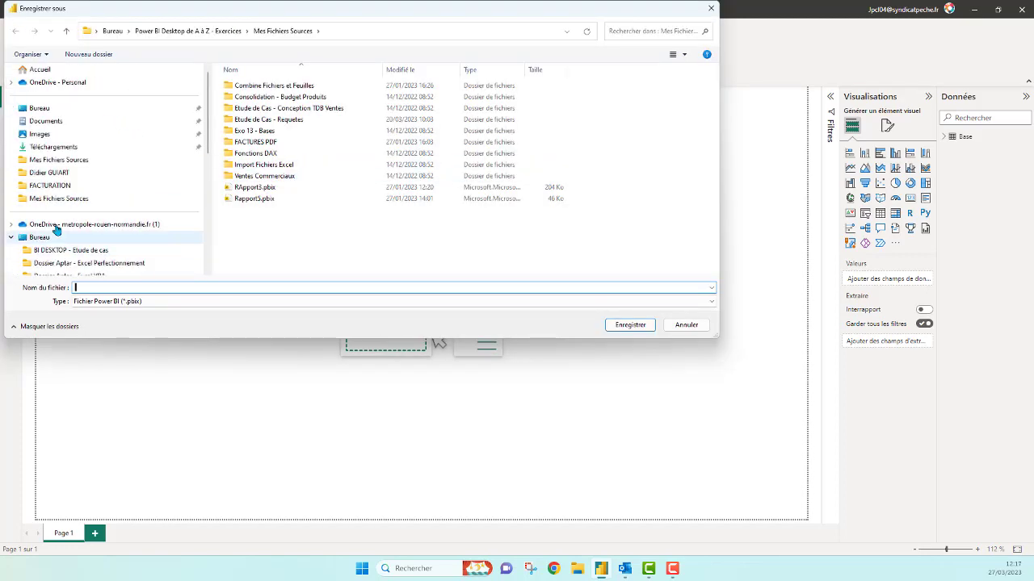
left_click(45, 110)
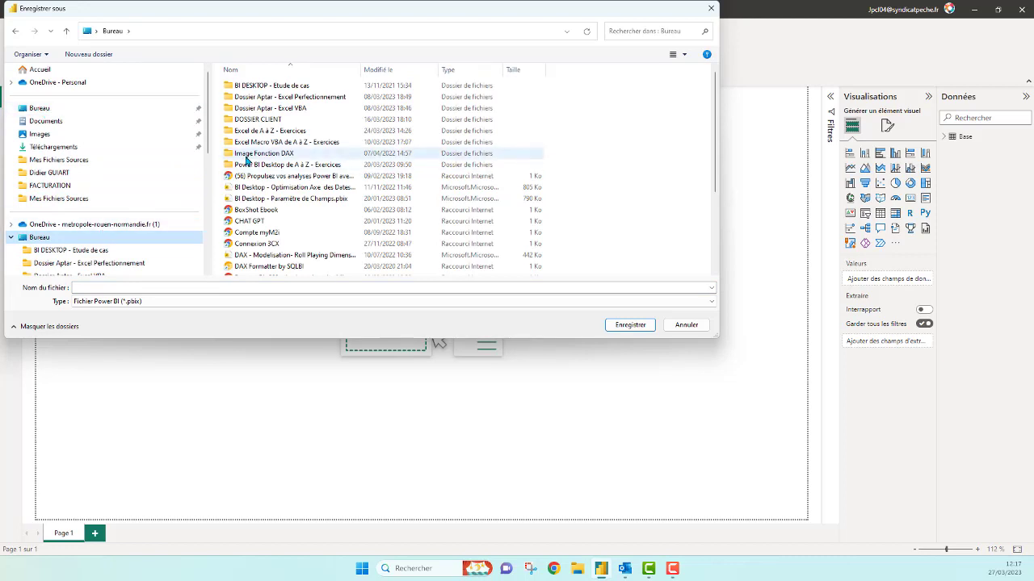
left_click(148, 288)
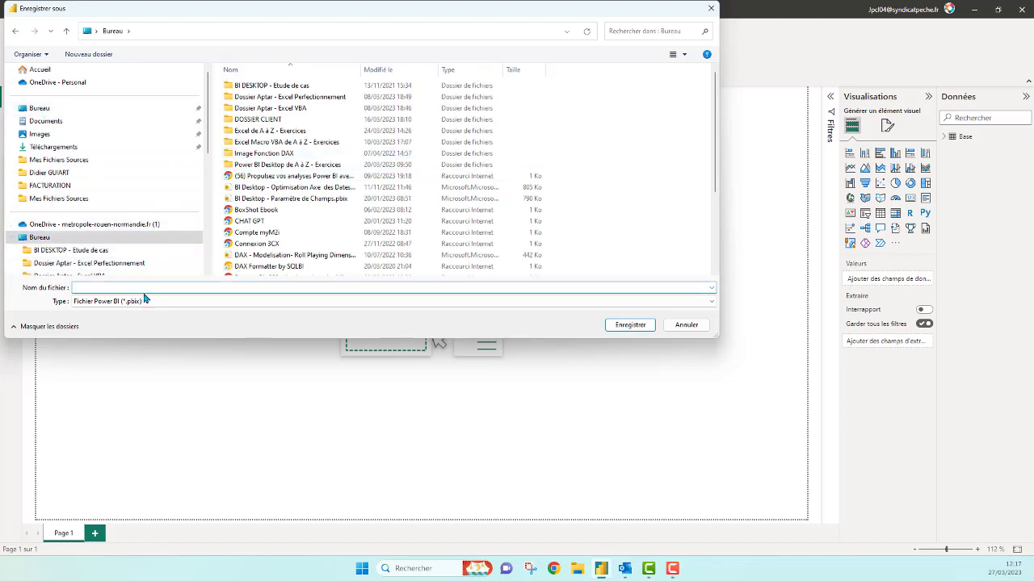
type("Exemple TEst")
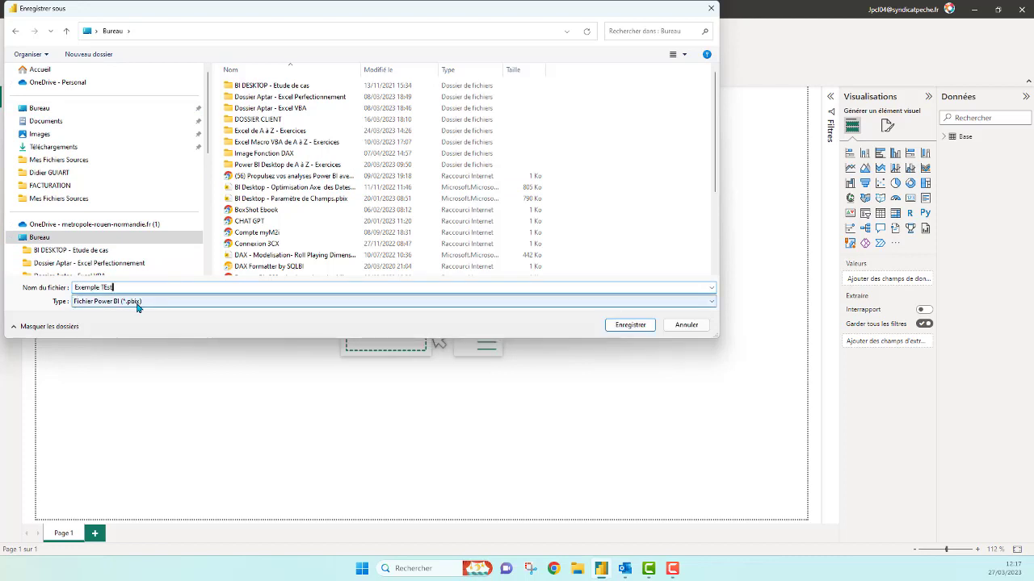
left_click(624, 326)
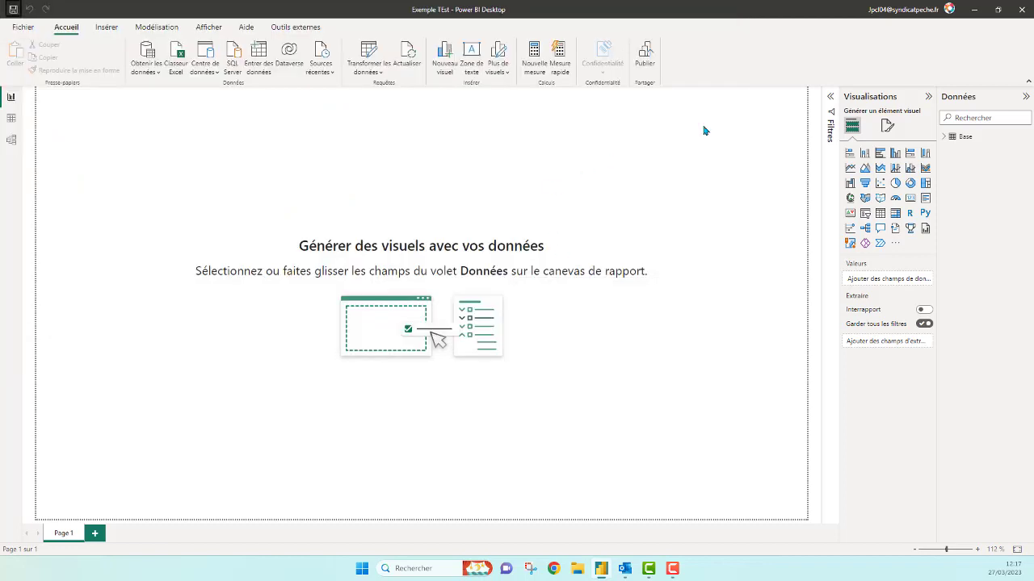
left_click(1024, 11)
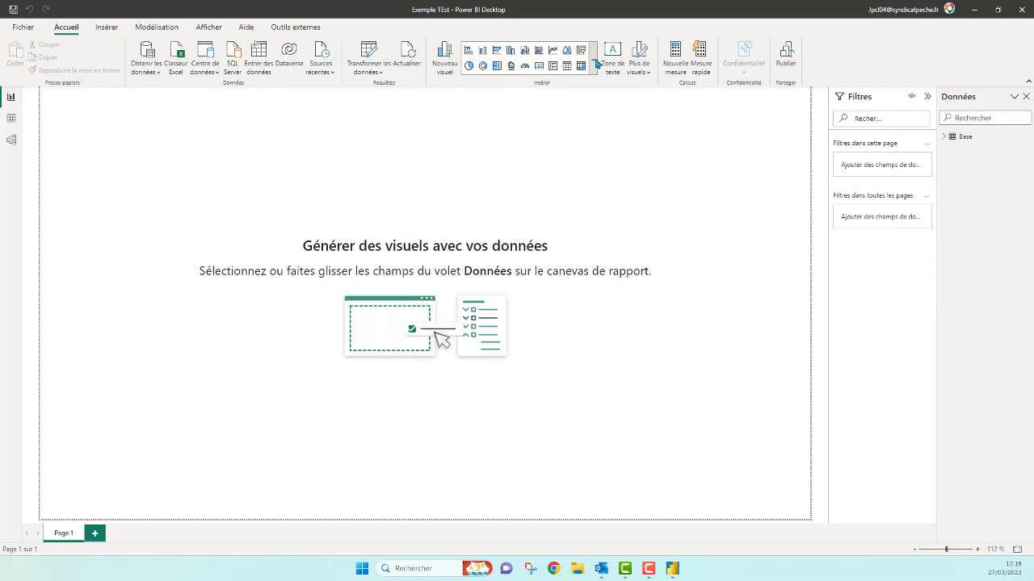
Step: Examine the full gallery of available visual types, from bar and column charts to AI visuals
left_click(593, 60)
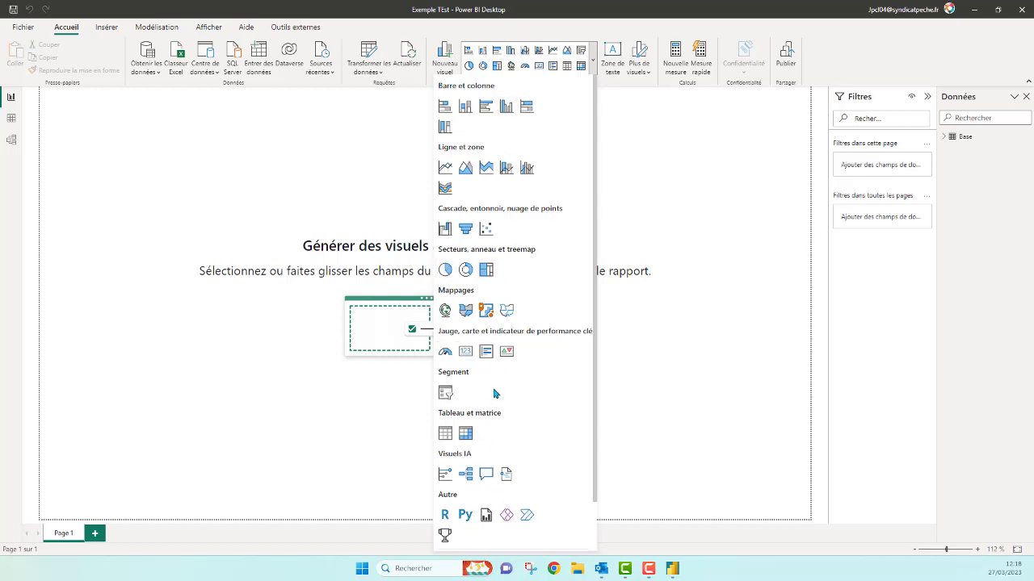
left_click(665, 178)
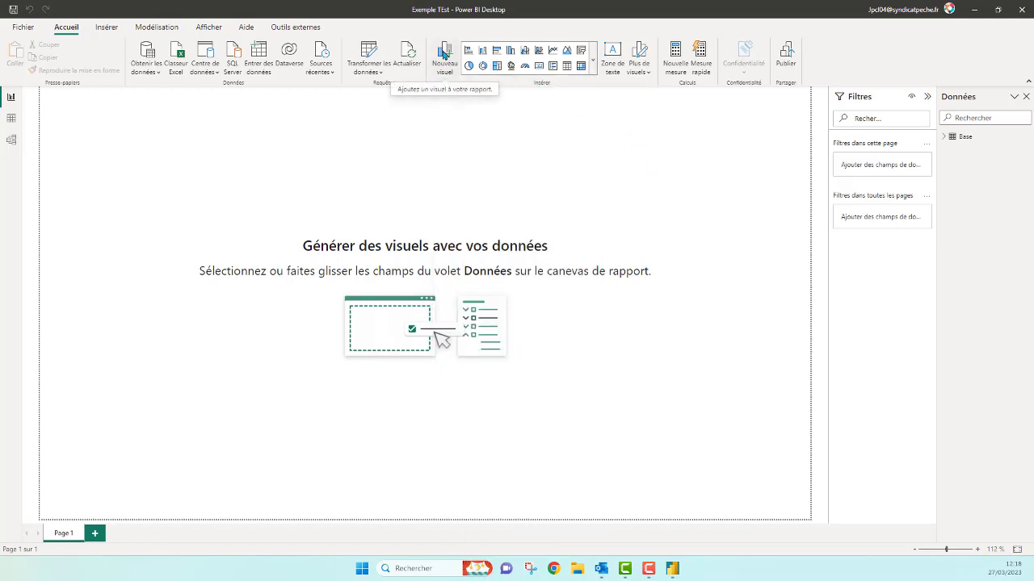
left_click(593, 61)
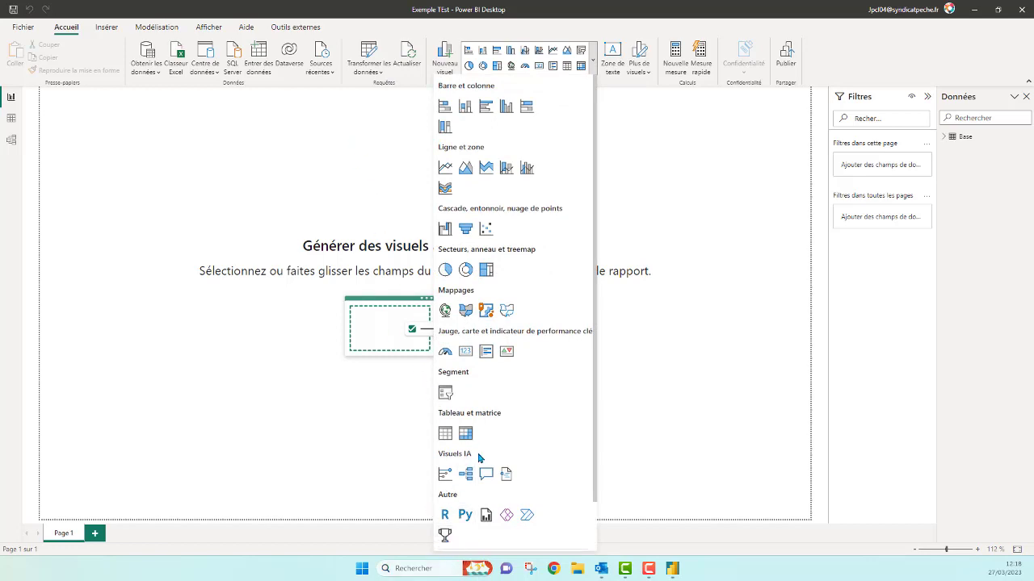
left_click(365, 145)
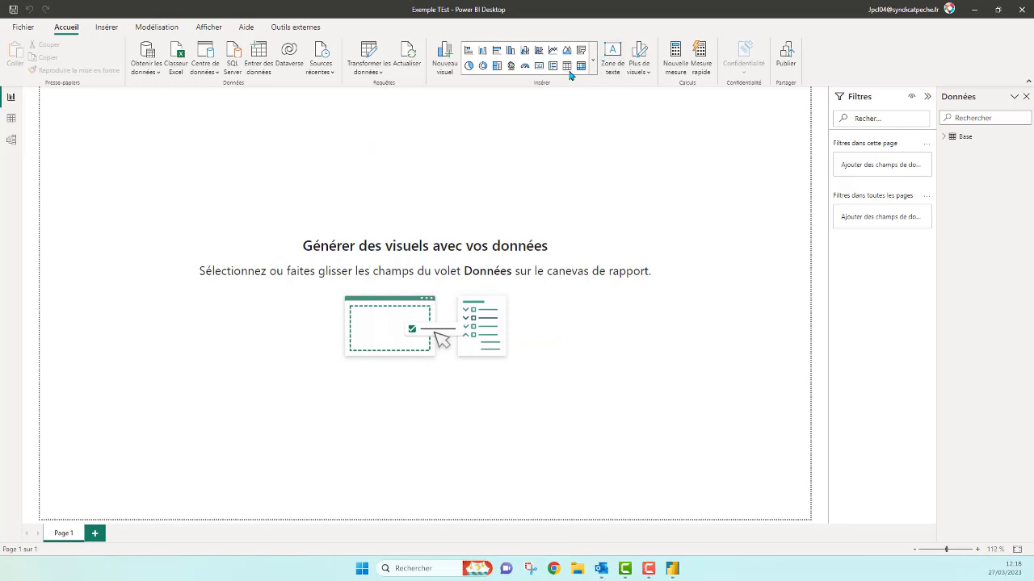
Step: Collapse the Filtres pane and build a clustered bar chart of Total achats by Région from the Base table
left_click(927, 97)
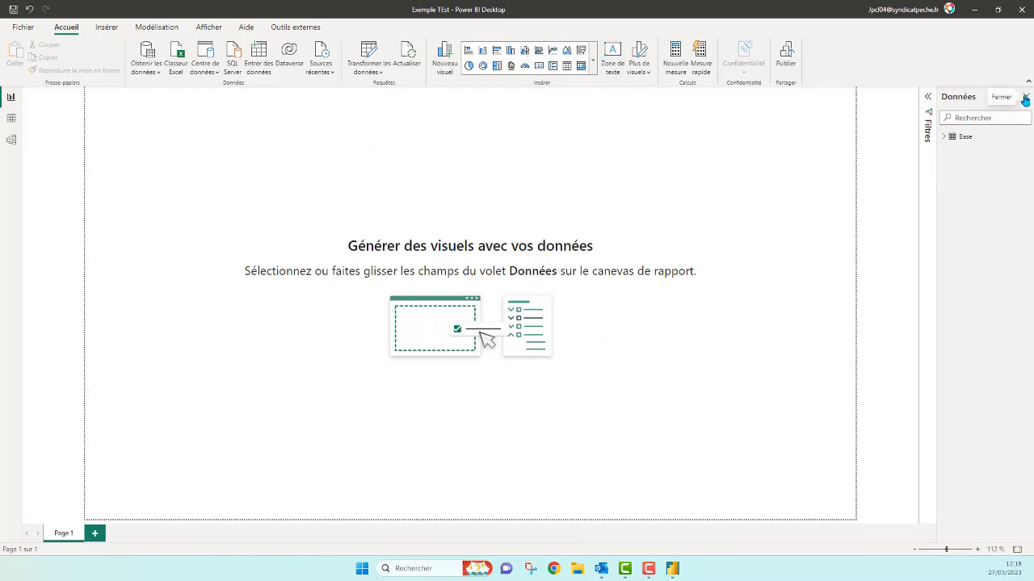
left_click(944, 139)
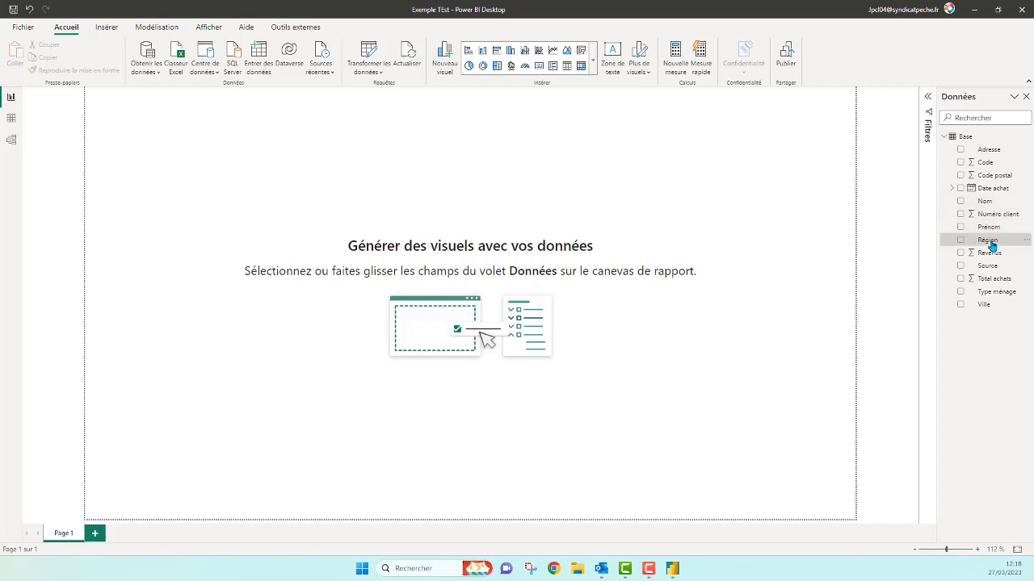
left_click_drag(993, 241, 272, 214)
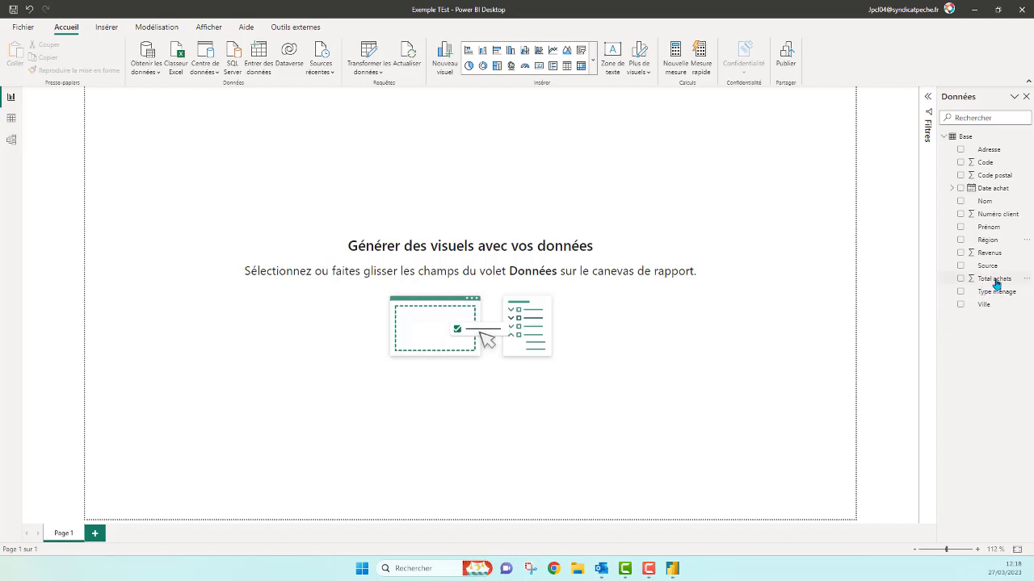
left_click_drag(996, 282, 296, 231)
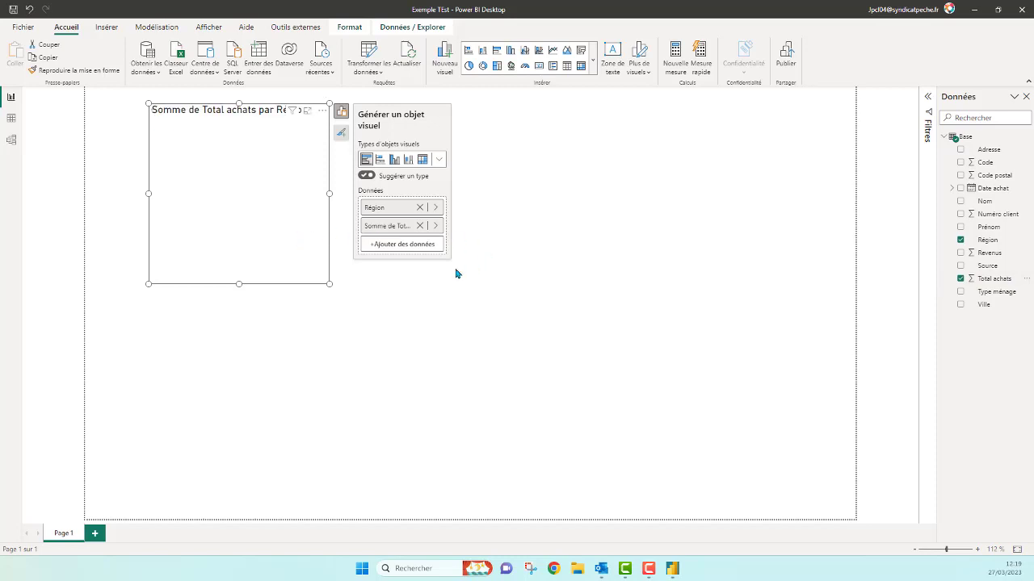
left_click(367, 160)
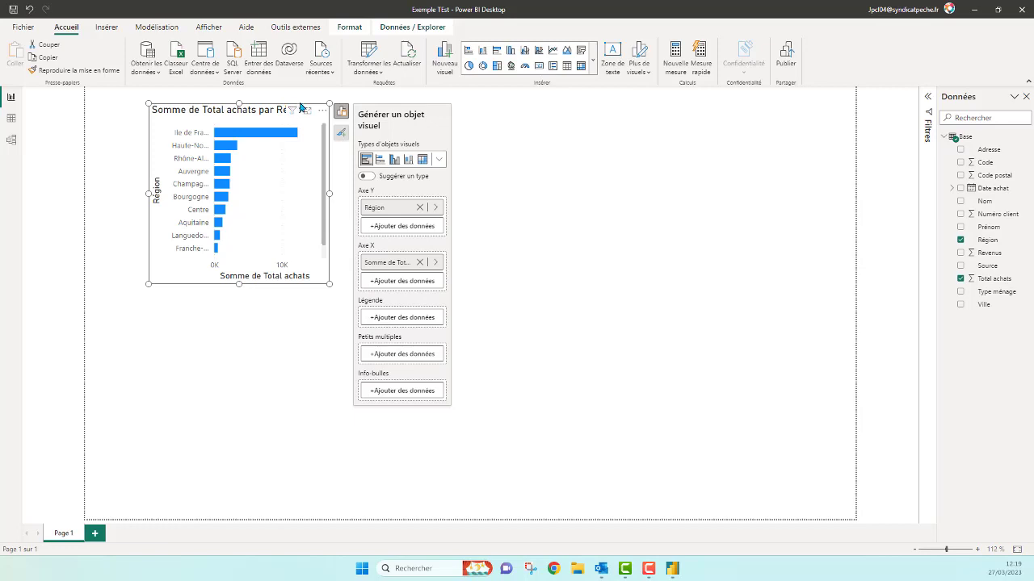
Step: Move the Région bar chart closer to the page's upper-left corner and enlarge it slightly
left_click_drag(310, 107, 276, 116)
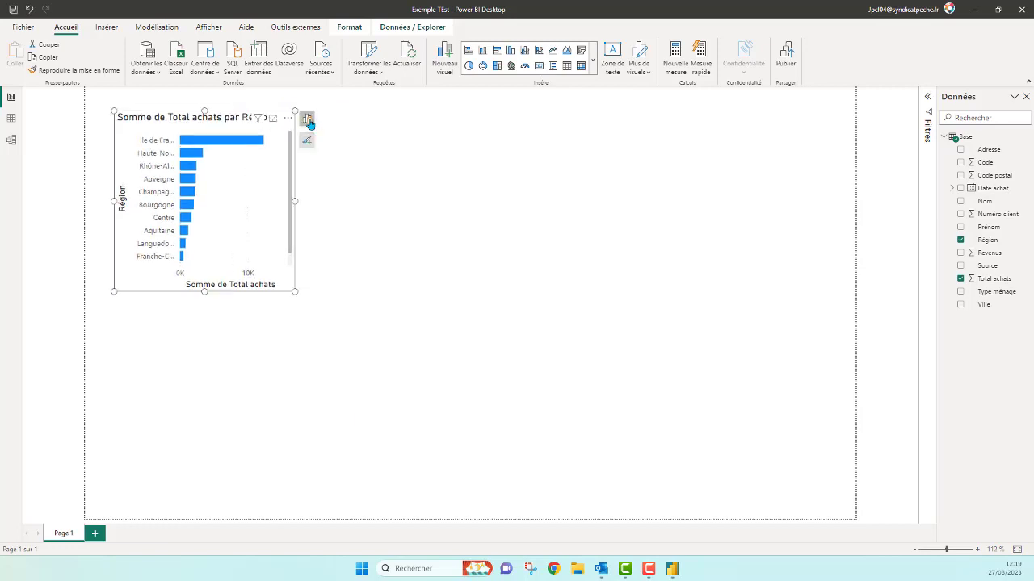
left_click(404, 167)
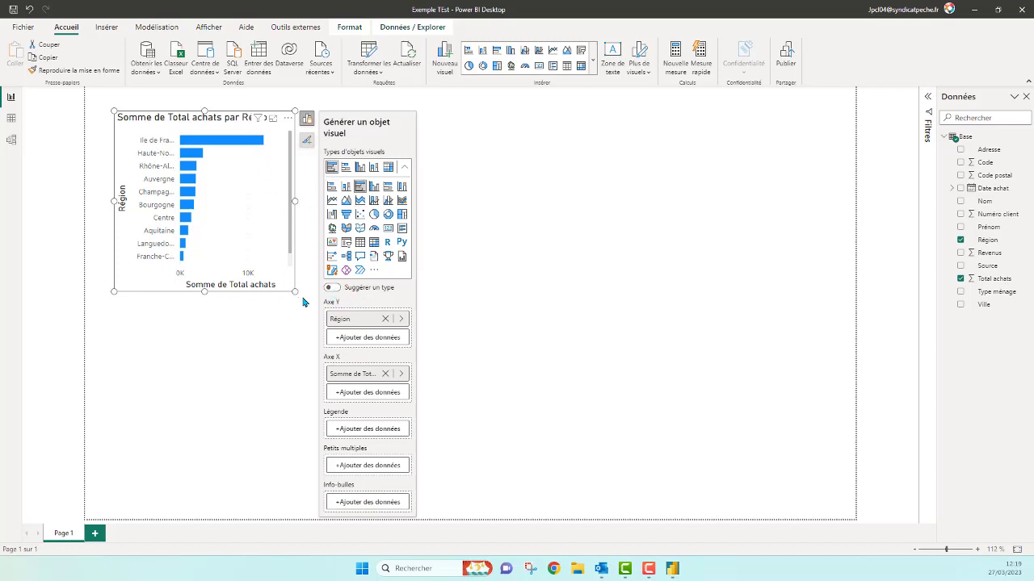
left_click_drag(302, 299, 309, 307)
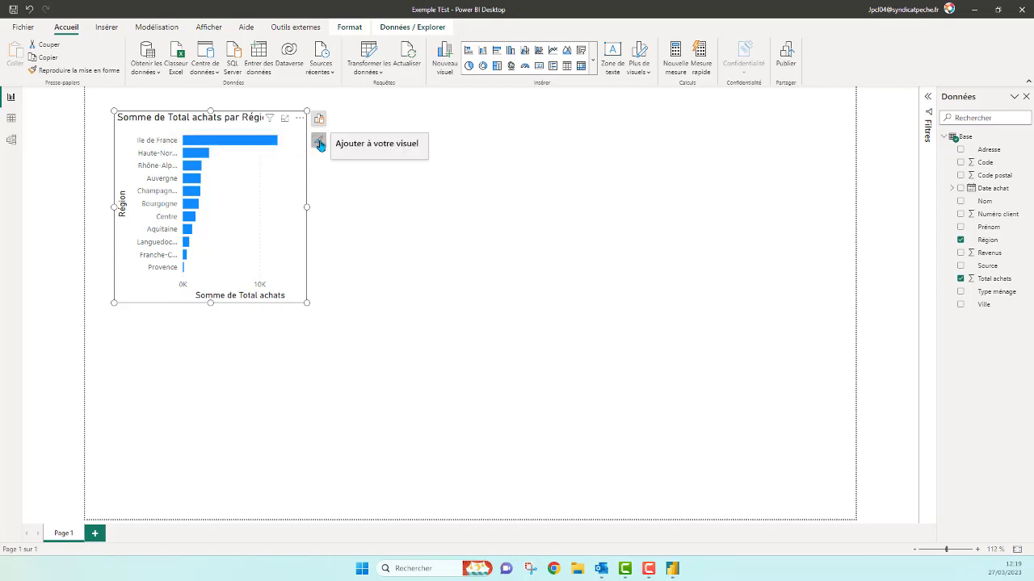
Step: Open the bar chart's full formatting options and turn on its data labels, keeping the title displayed
left_click(319, 143)
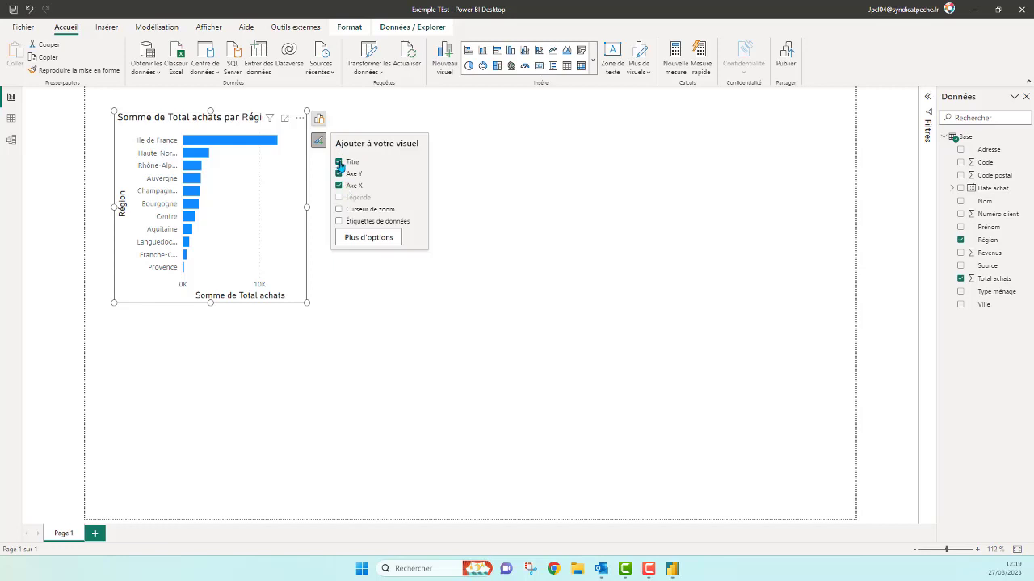
left_click(339, 163)
left_click(339, 162)
left_click(367, 240)
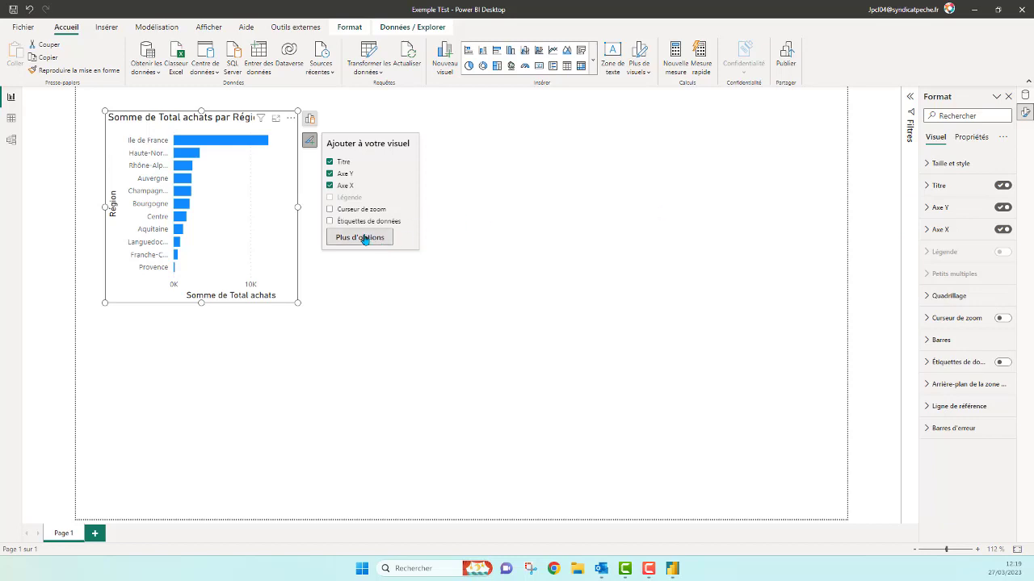
left_click(331, 223)
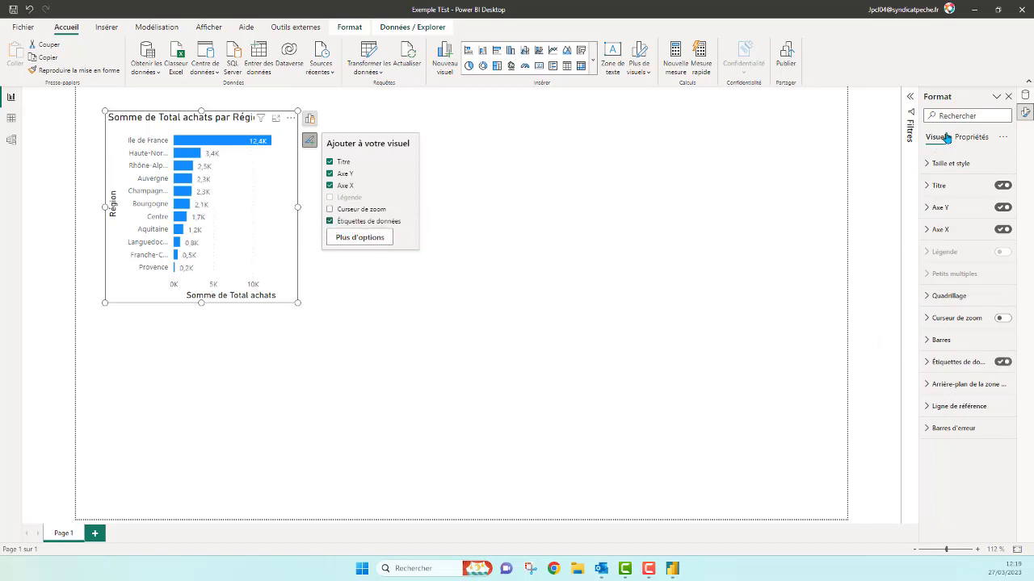
Step: Set the position of the bar chart's data labels to Bord intérieur
left_click(927, 366)
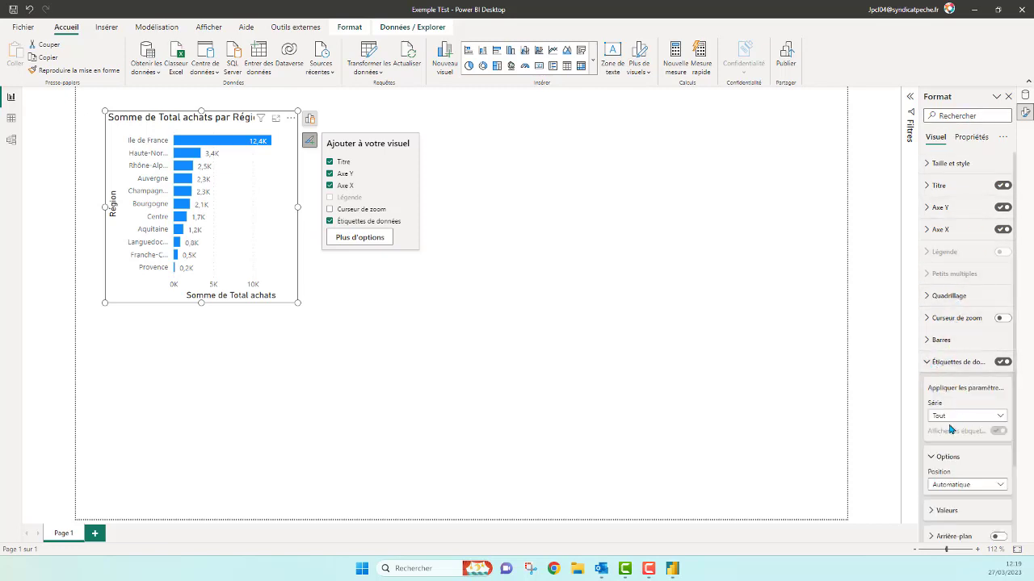
left_click(1001, 486)
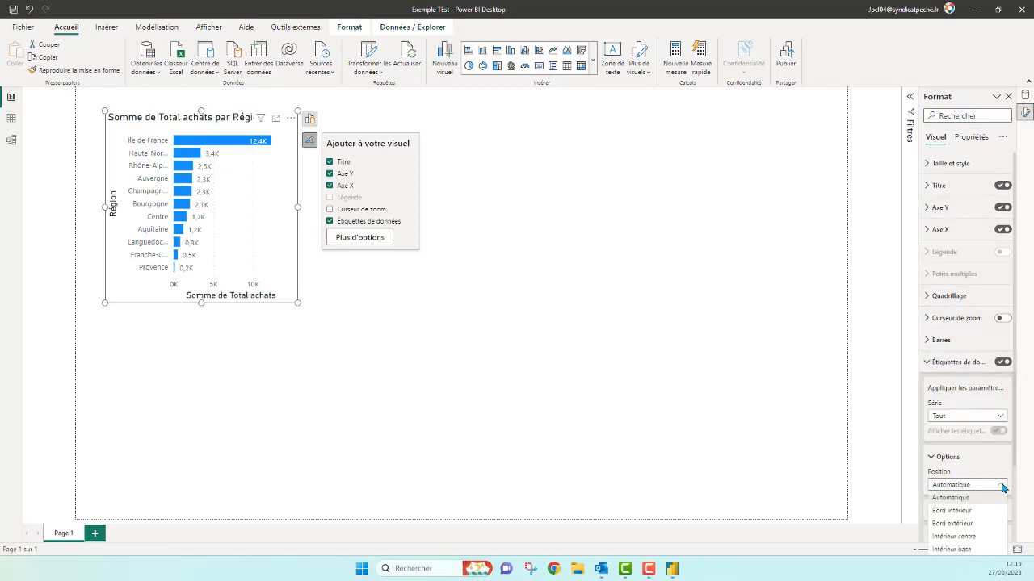
left_click(958, 511)
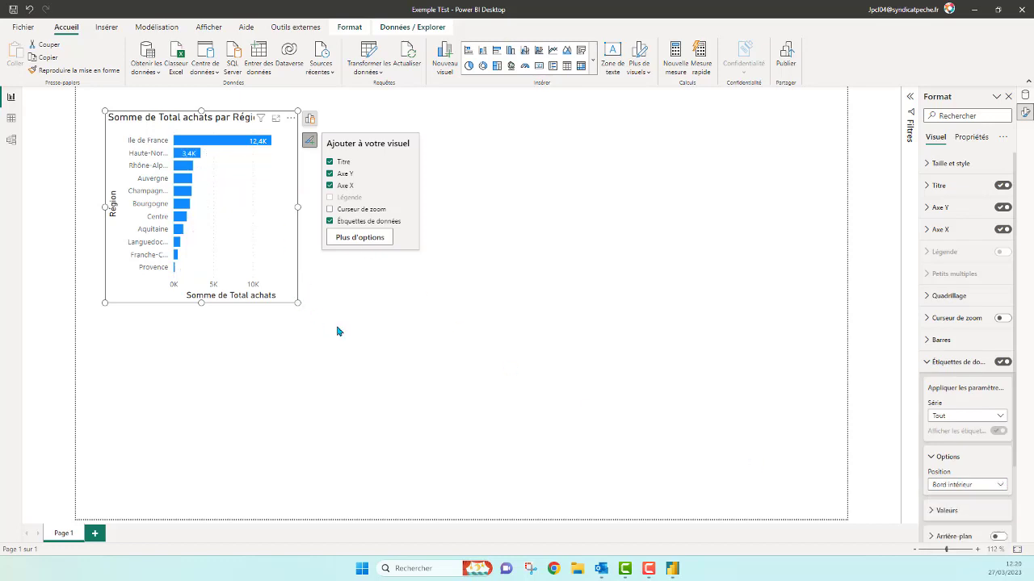
Step: Enlarge the Région bar chart and move it into the page's upper-left corner
left_click_drag(298, 303, 450, 341)
left_click_drag(334, 121, 297, 95)
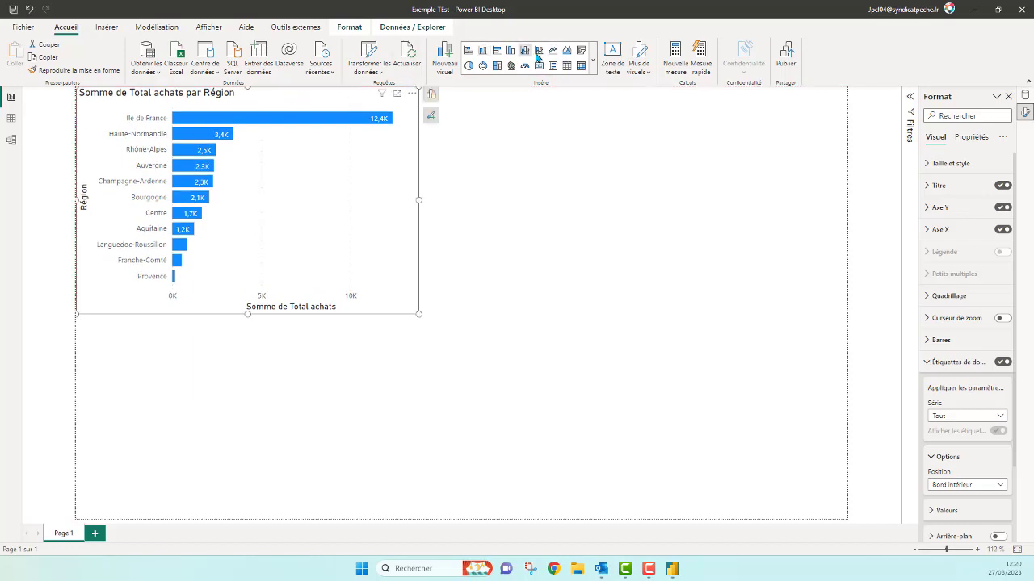
Step: Try the zoom slider on the Région bar chart and turn it off again
left_click(430, 116)
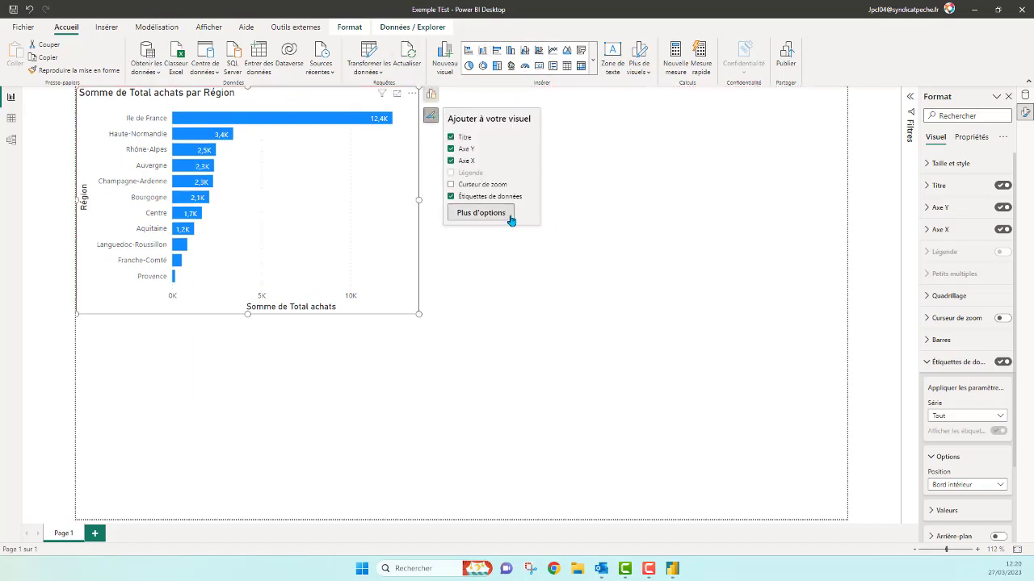
left_click(451, 185)
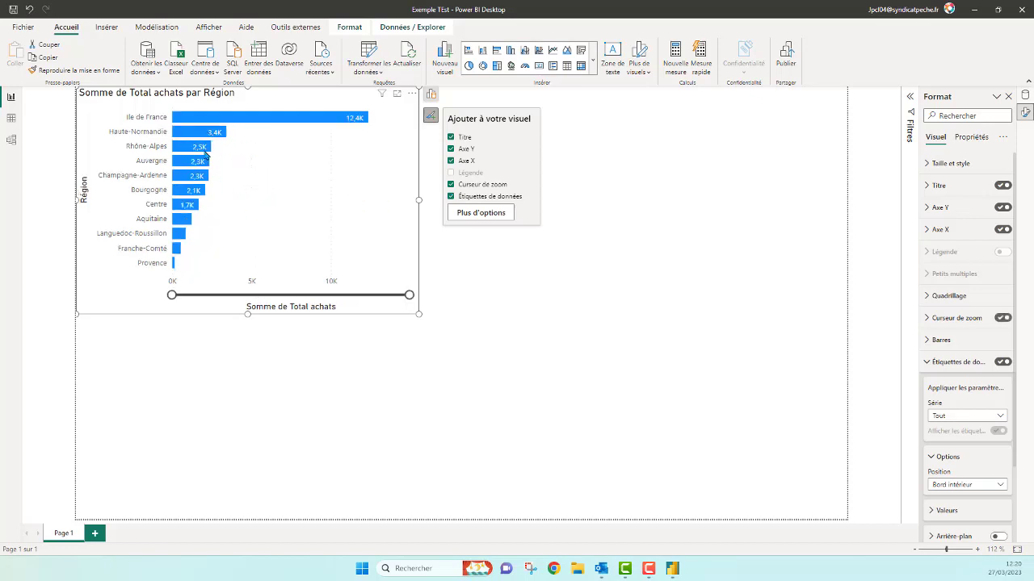
mouse_move(409, 295)
left_mouse_down()
mouse_move(322, 295)
mouse_move(444, 302)
mouse_move(286, 296)
mouse_move(412, 296)
left_mouse_up()
left_click(451, 184)
Step: Shrink the Région bar chart to about two thirds of its width in the page's upper-left corner
left_click_drag(418, 313, 300, 303)
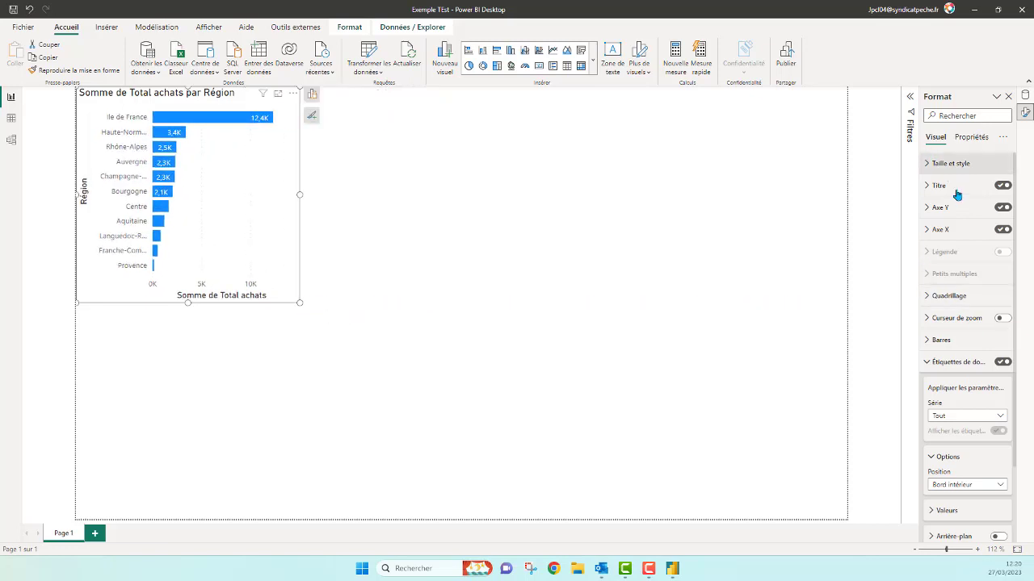
scroll(954, 319, "down", 1)
scroll(945, 294, "up", 1)
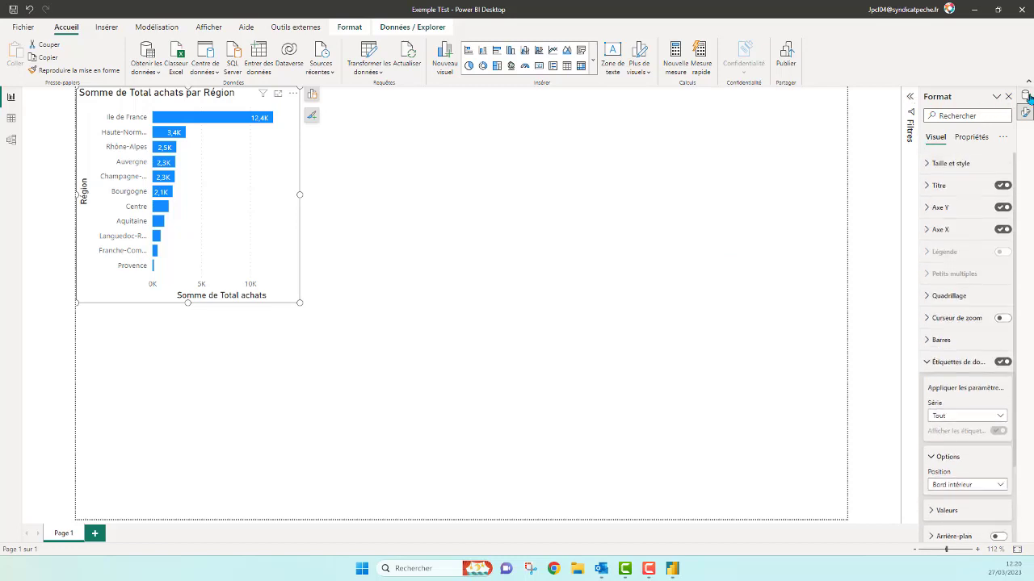
Step: Compare the Données and Format panes for the selected bar chart by alternating between them
left_click(1026, 96)
left_click(1027, 111)
left_click(1026, 96)
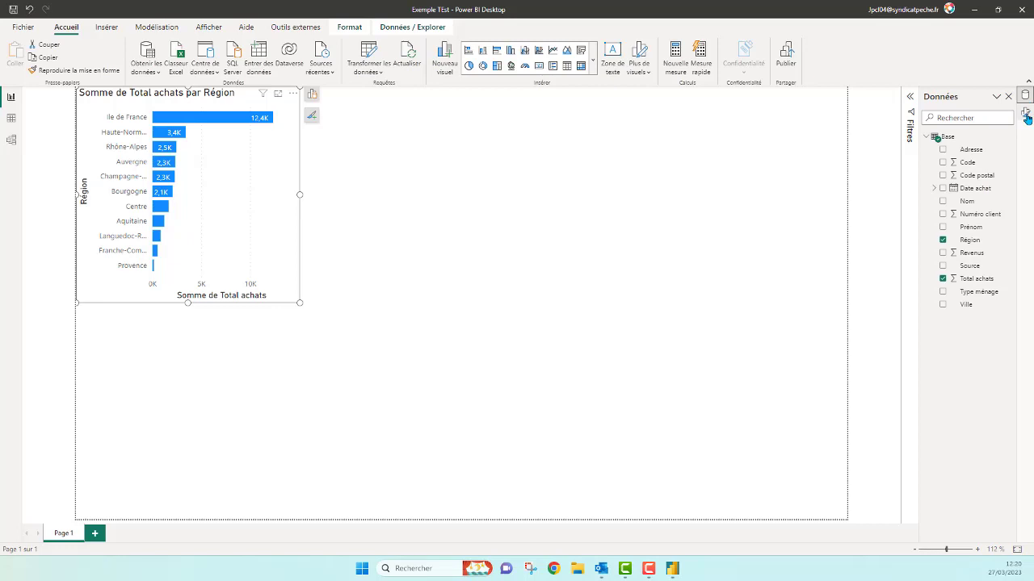
left_click(1027, 113)
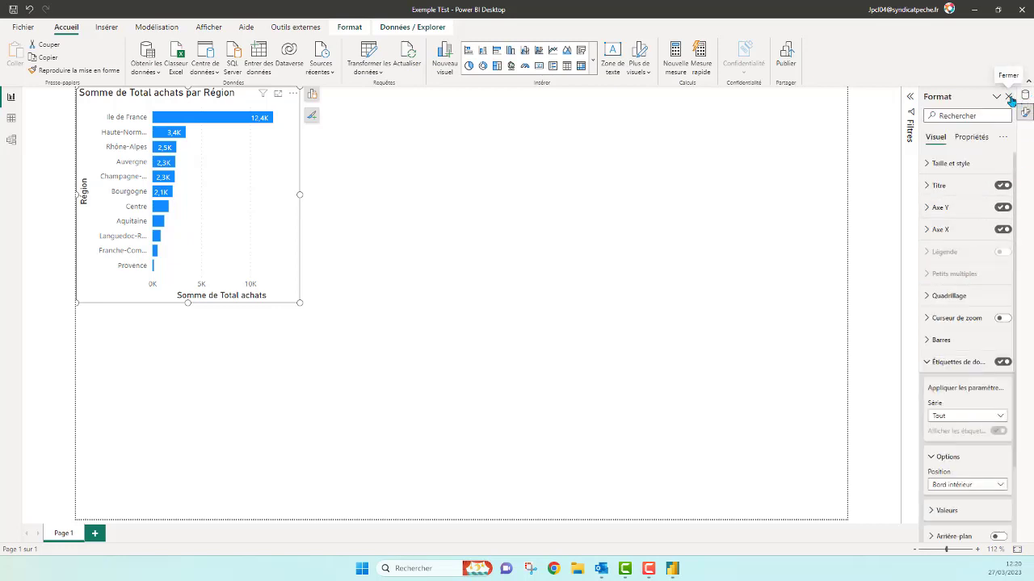
Step: Close the Format pane and create a bar chart of Total achats by Ville to the right of the Région chart
left_click(1008, 97)
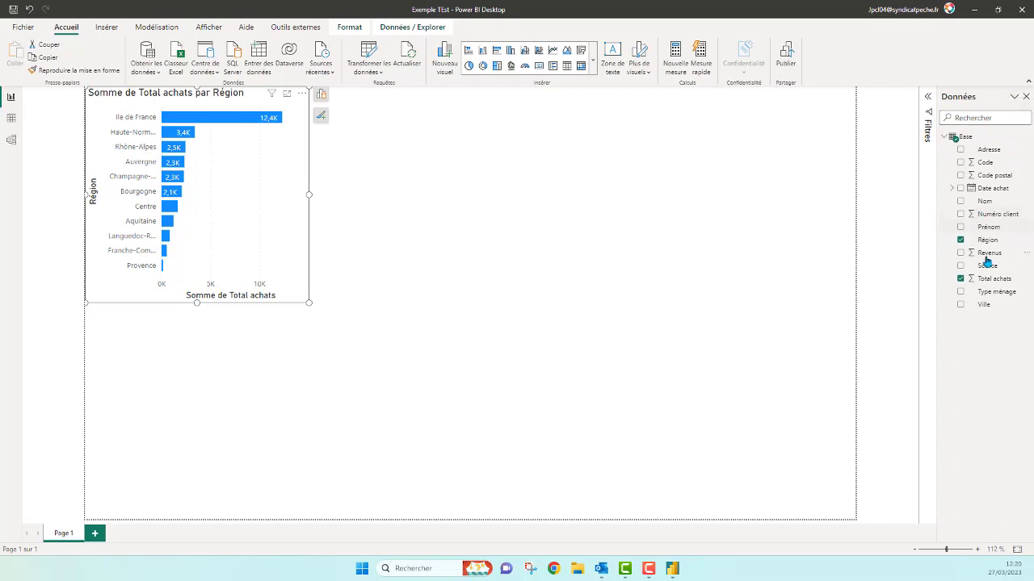
left_click_drag(980, 305, 569, 176)
left_click_drag(991, 278, 671, 237)
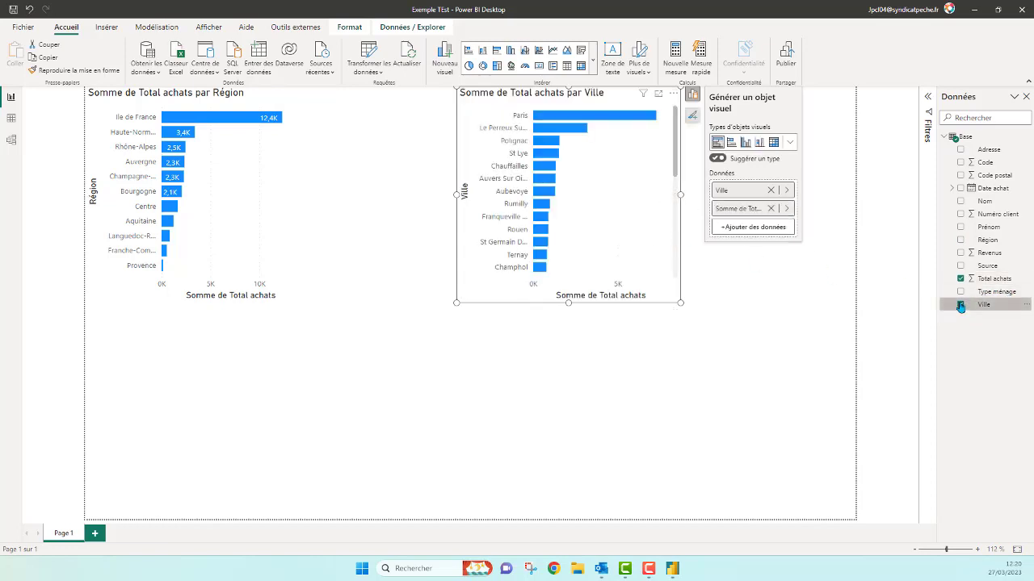
Step: Replace Ville with Type ménage in the second bar chart and shrink that chart slightly
left_click(960, 305)
left_click_drag(994, 292, 600, 183)
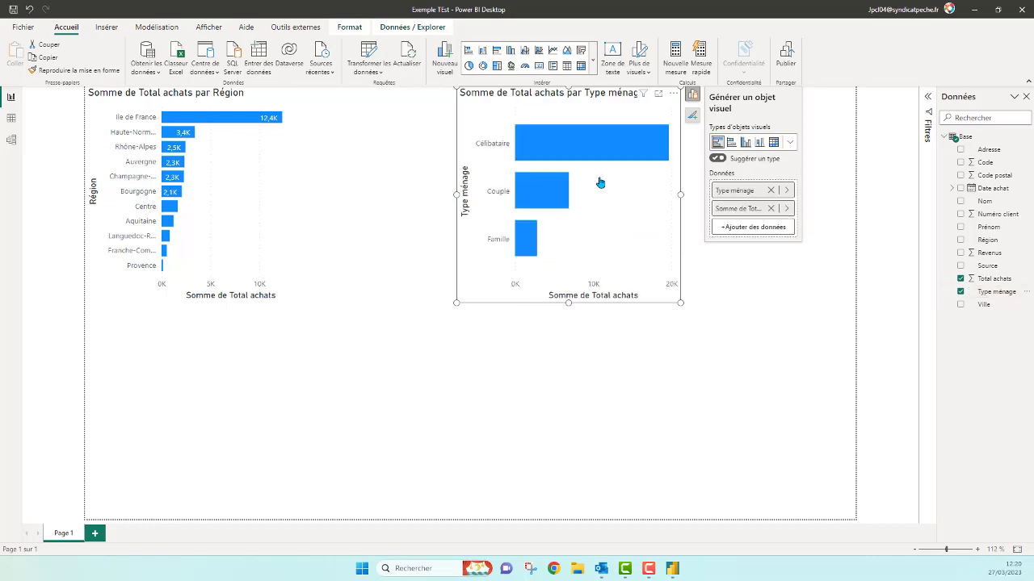
left_click(684, 307)
left_click(683, 304)
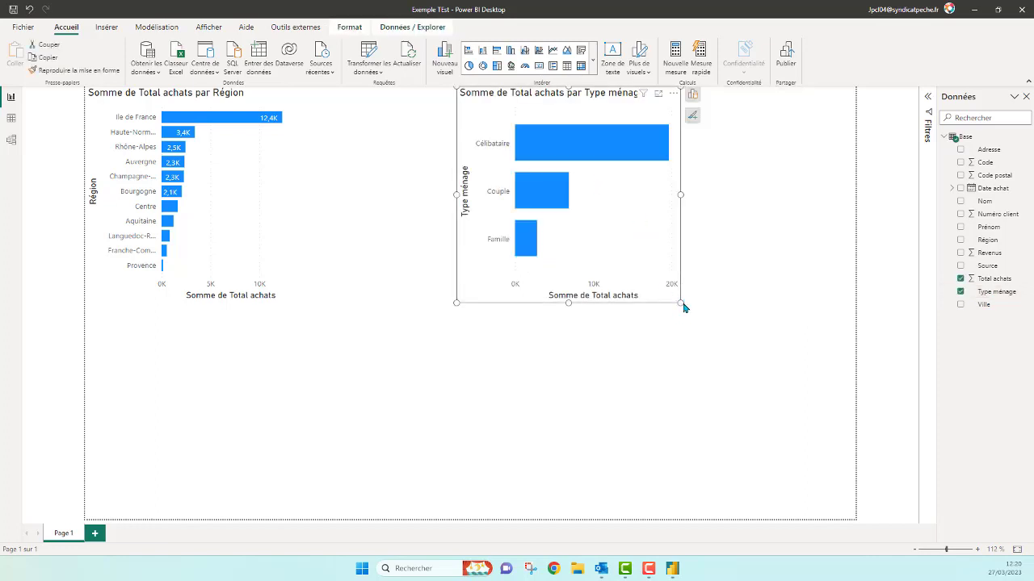
left_click_drag(679, 284, 676, 278)
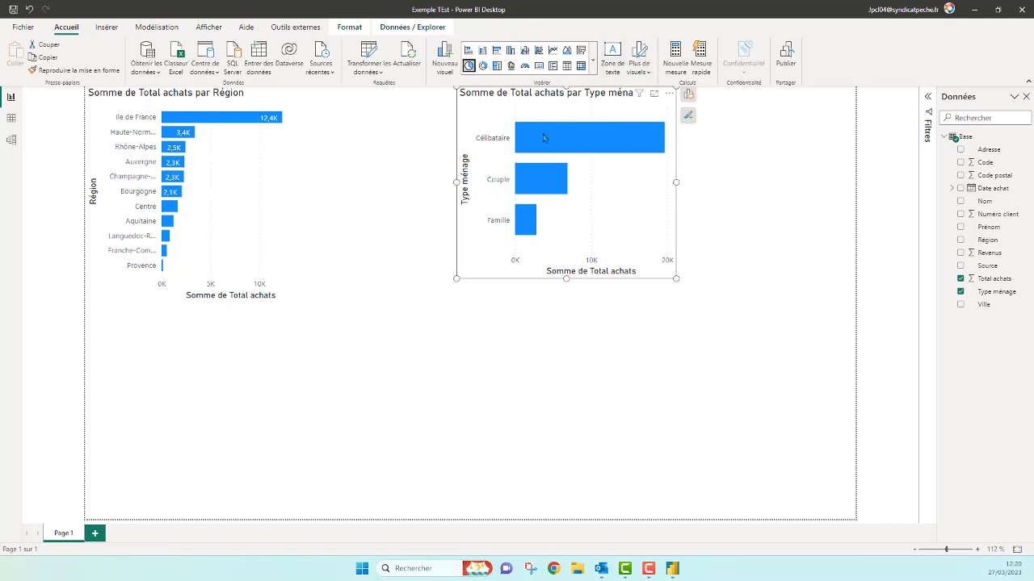
left_click(344, 298)
left_click(308, 324)
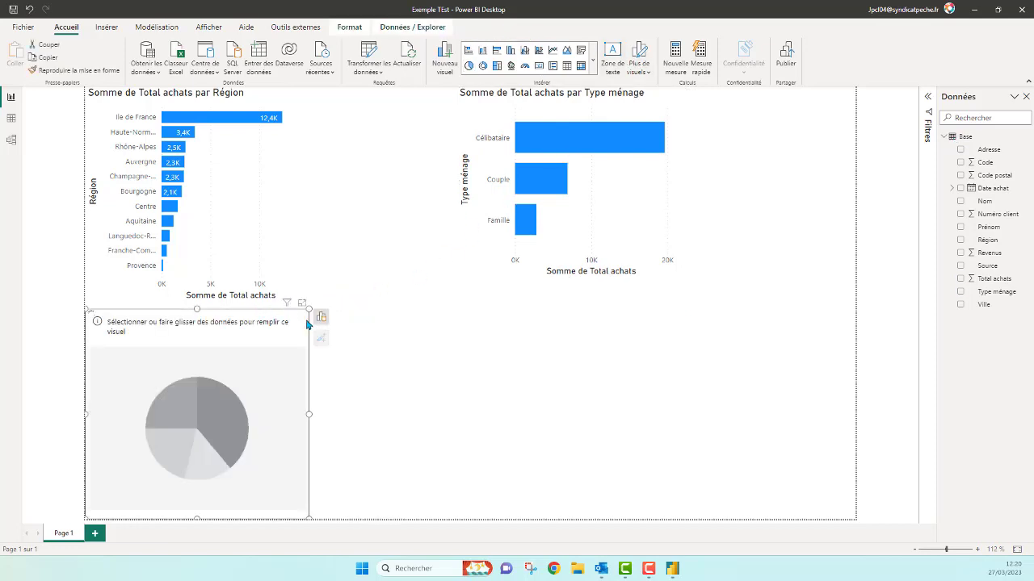
key("Delete")
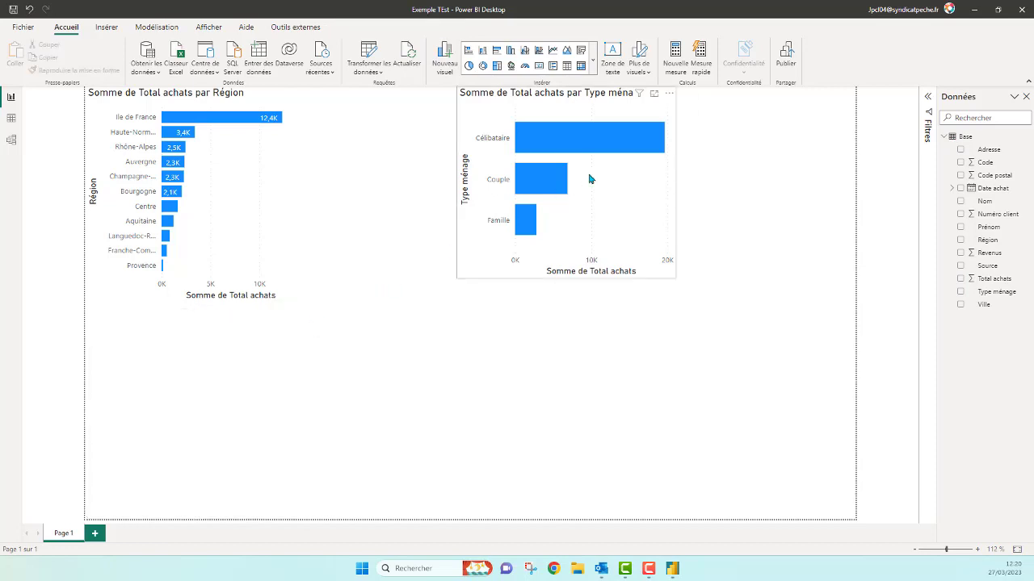
Step: Convert the Type ménage bar chart to a pie chart and resize it slightly smaller
left_click(632, 196)
left_click(688, 97)
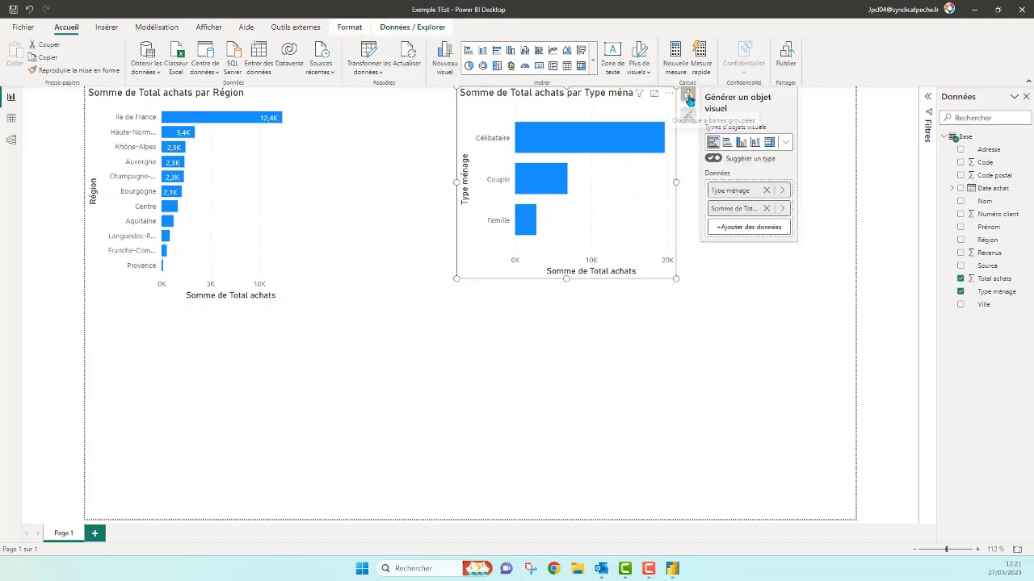
left_click(787, 145)
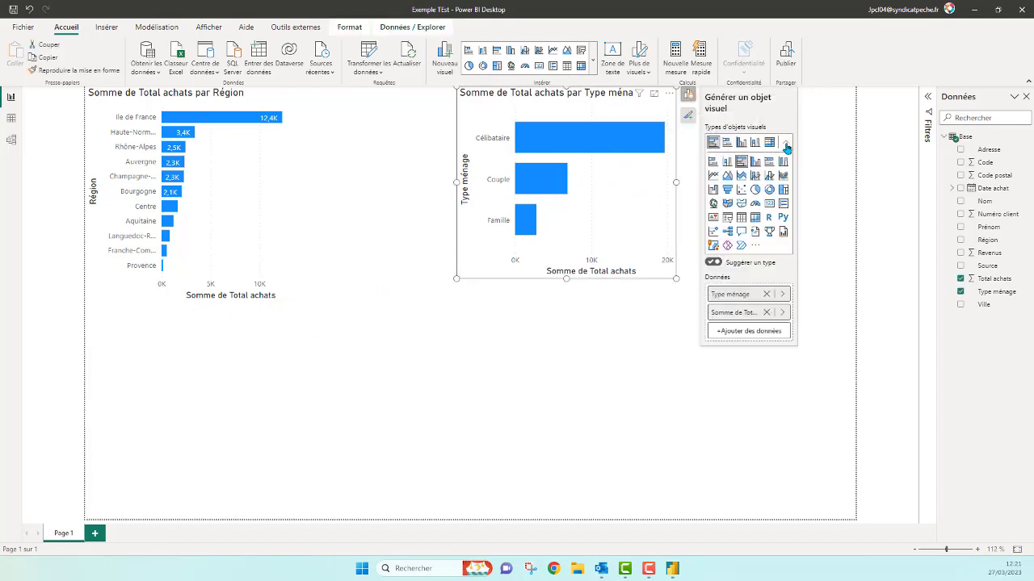
left_click(754, 189)
left_click_drag(673, 277, 643, 255)
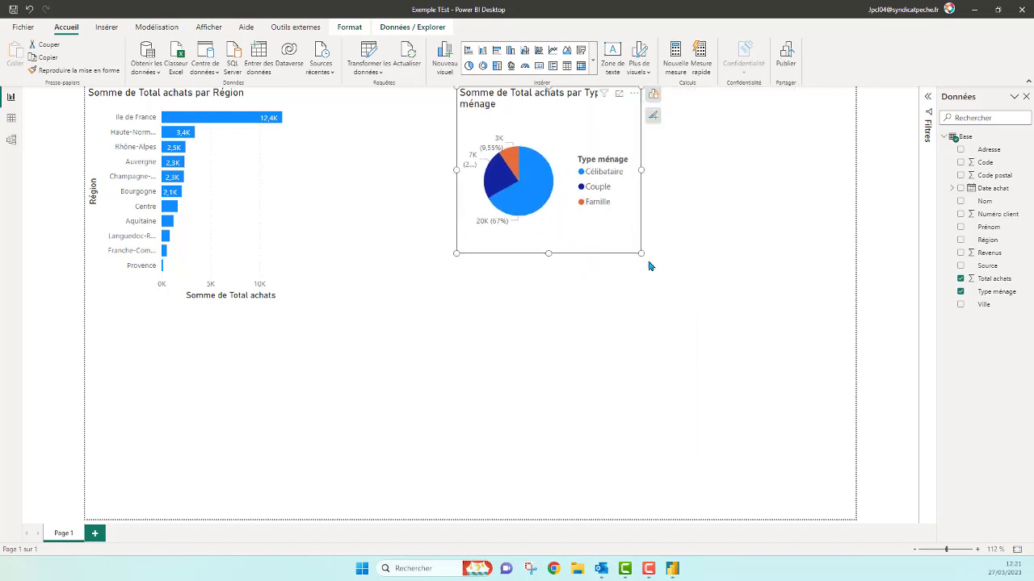
left_click(656, 94)
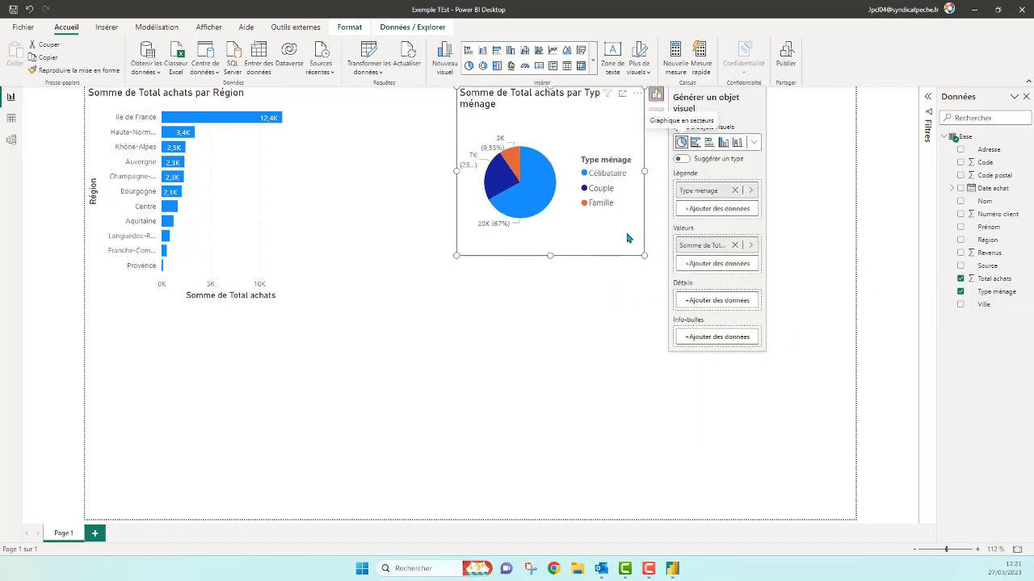
mouse_move(643, 256)
left_mouse_down()
mouse_move(648, 264)
mouse_move(648, 236)
mouse_move(658, 256)
left_mouse_up()
Step: Try hiding the pie chart's detailed labels, restore them, and check their full format options before closing the Format pane
left_click(674, 115)
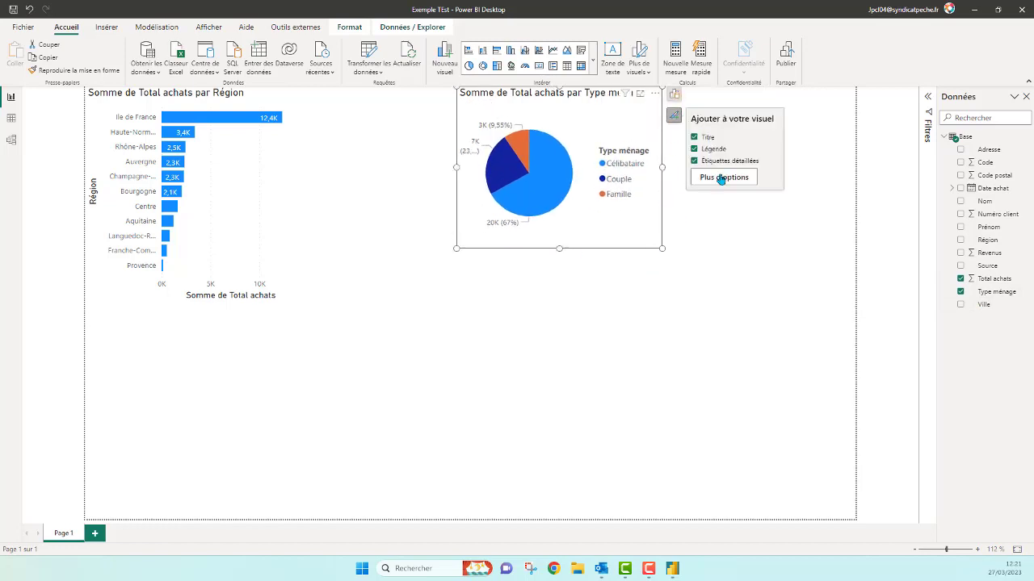
left_click(694, 162)
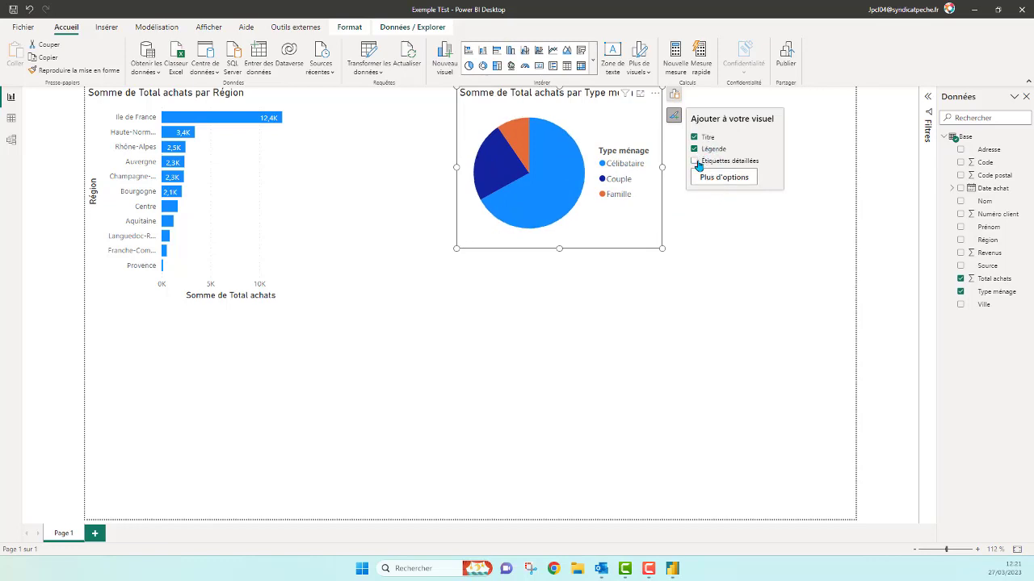
left_click(695, 161)
left_click(722, 177)
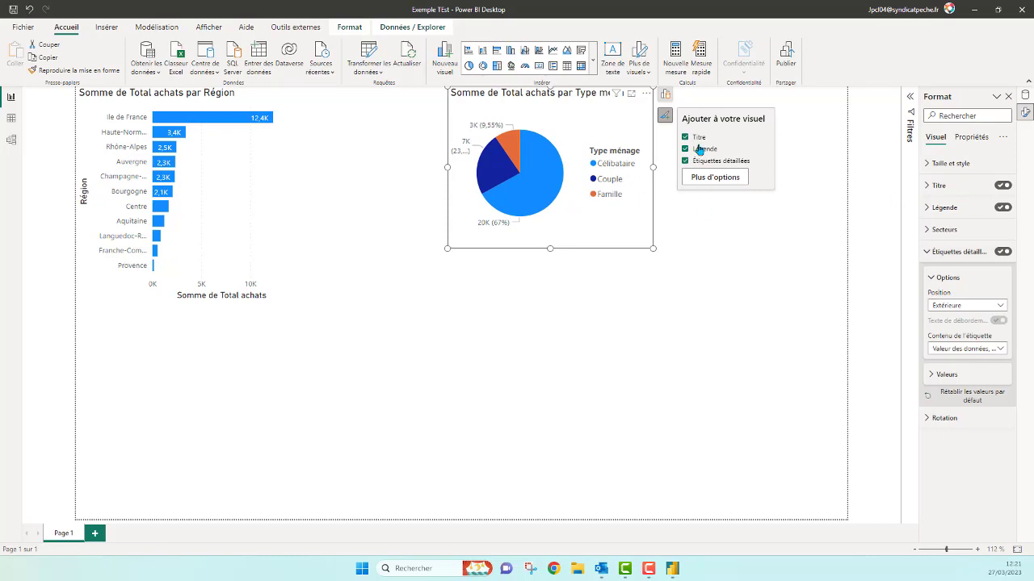
left_click(664, 116)
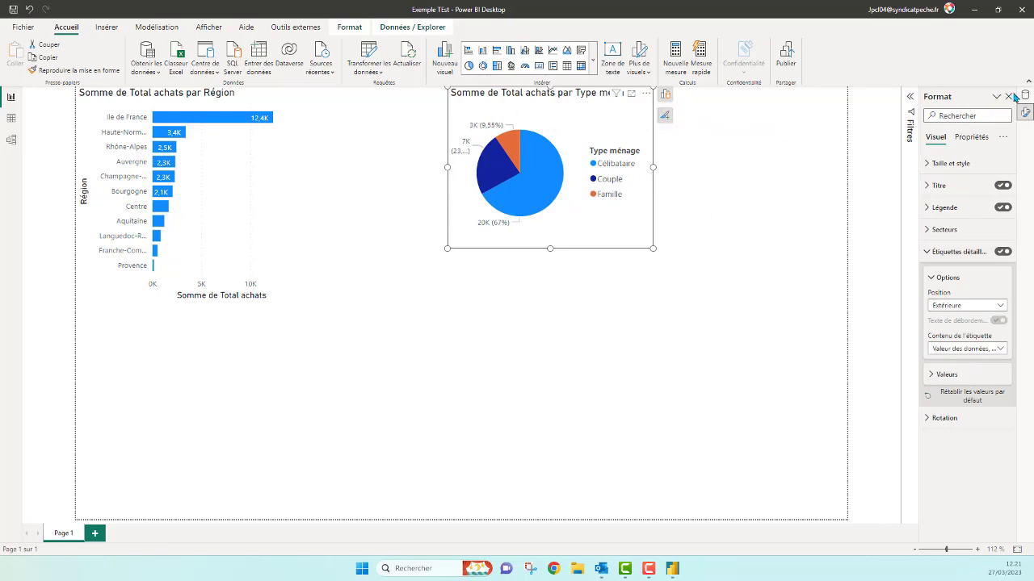
left_click(1009, 96)
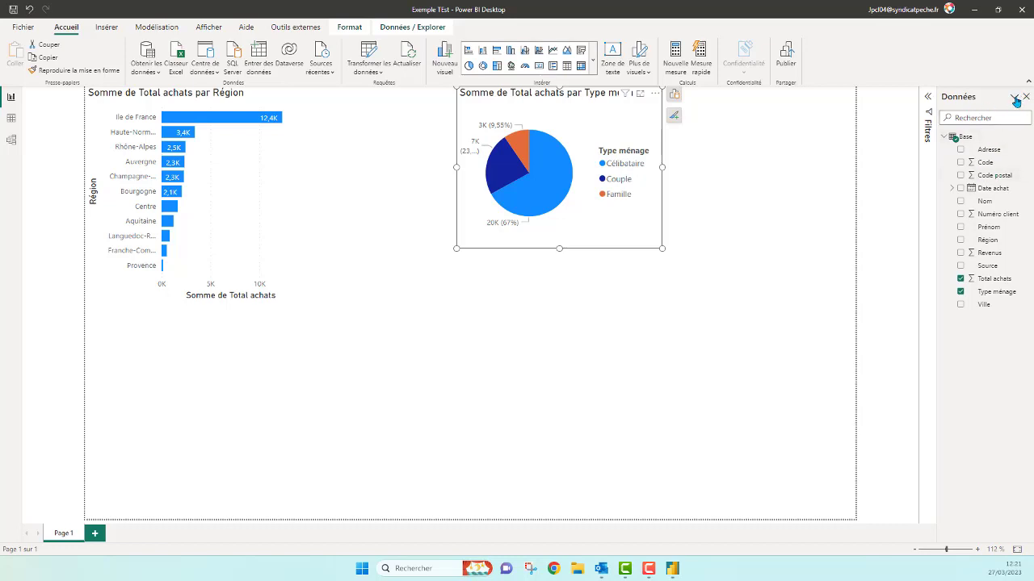
Step: Close the Données pane, then expand the Filtres pane to view the pie chart's filters and collapse it again
left_click(1015, 98)
left_click(1026, 98)
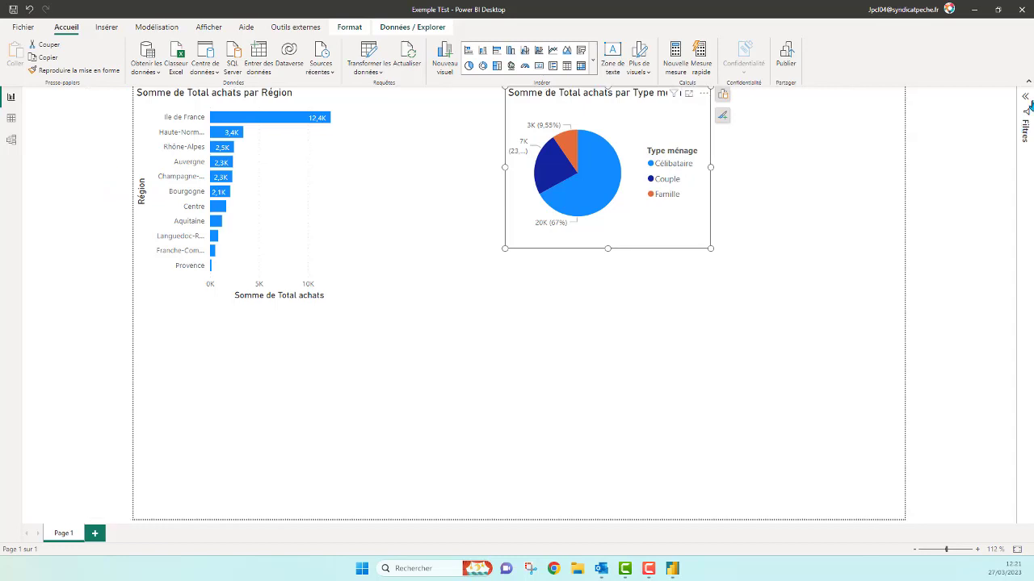
left_click(1026, 117)
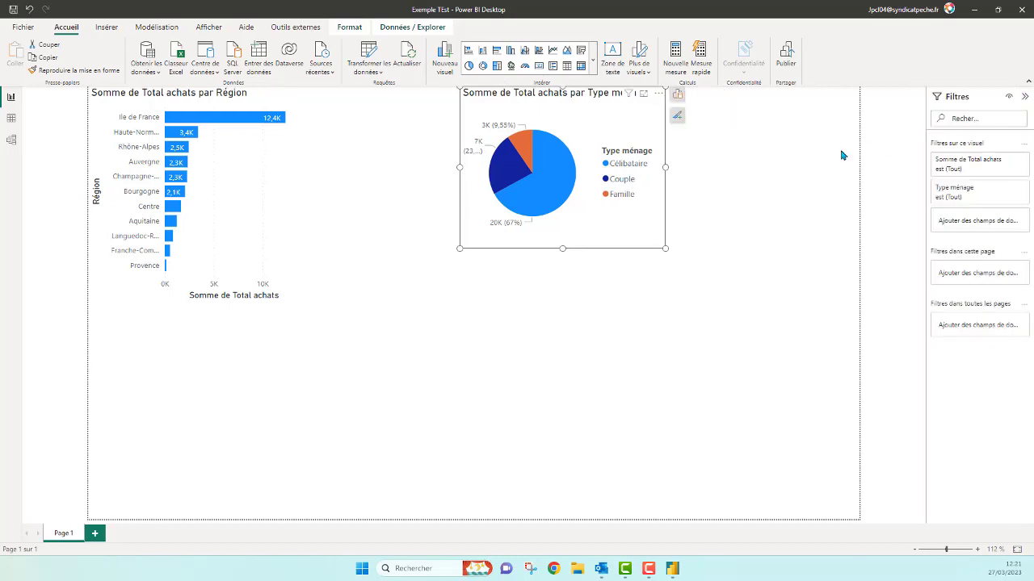
left_click(1025, 97)
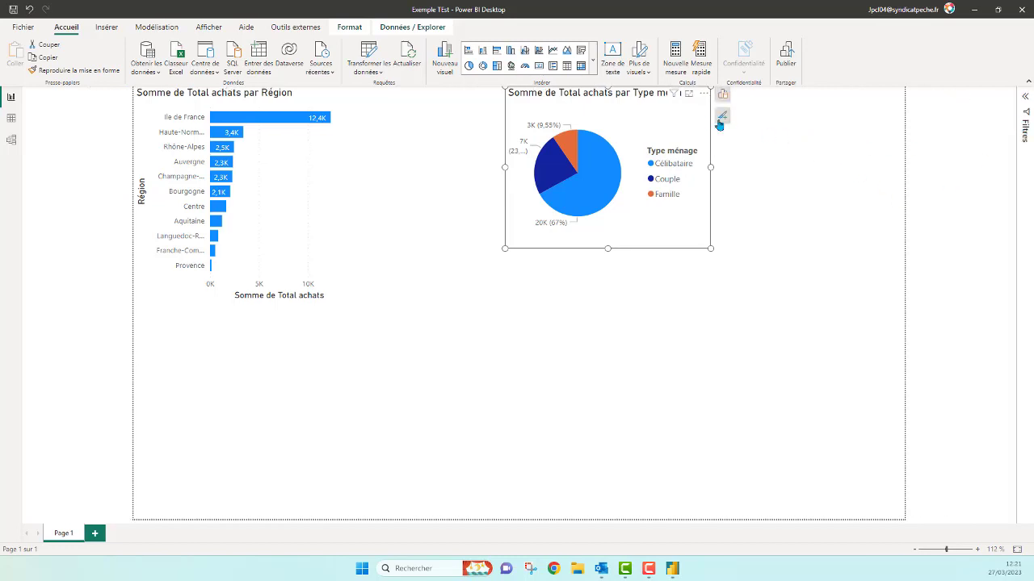
Step: Move the Type ménage pie chart slightly closer to the Région bar chart and keep it selected
left_click(722, 94)
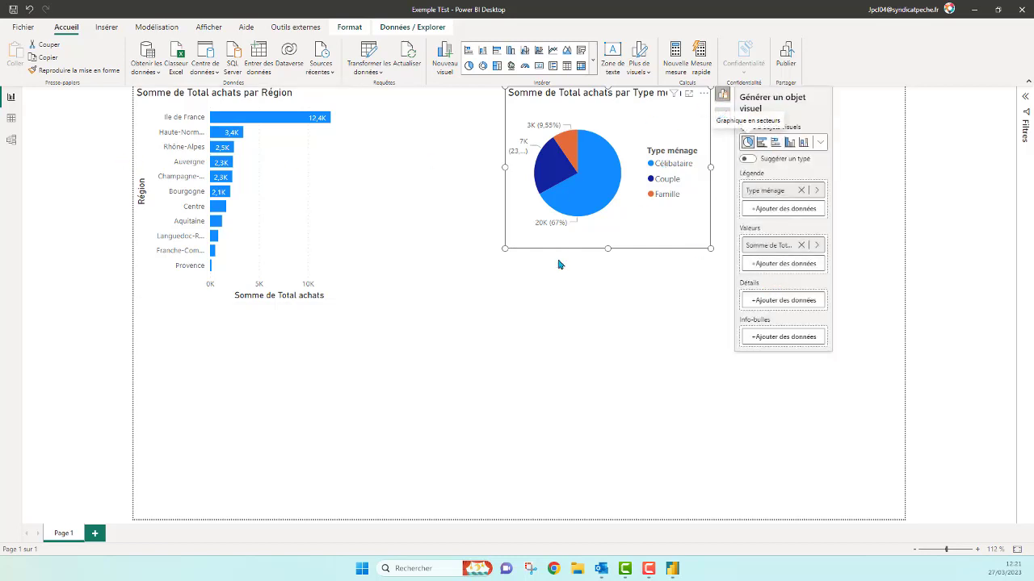
left_click_drag(578, 248, 545, 251)
left_click(315, 246)
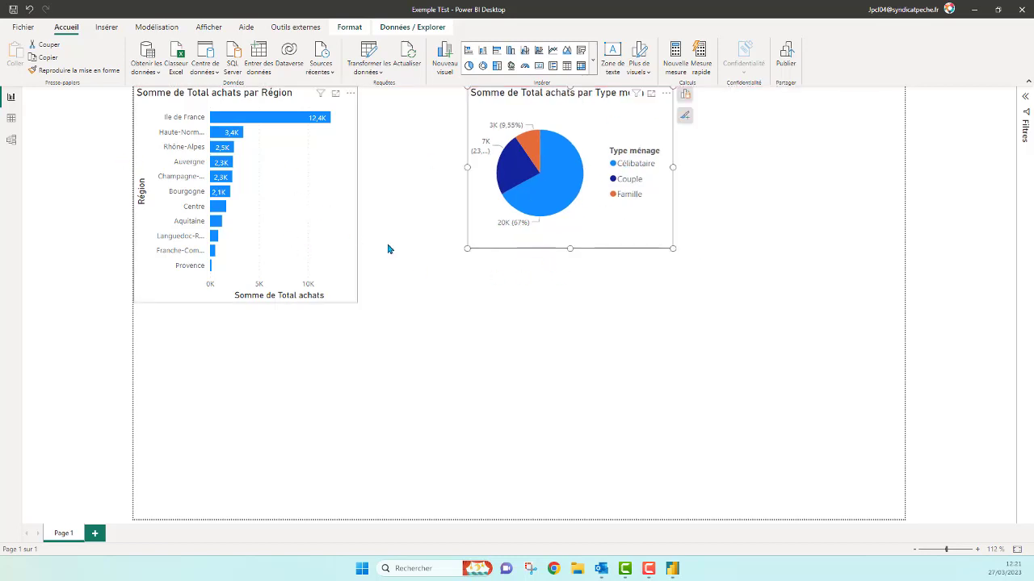
left_click(549, 226)
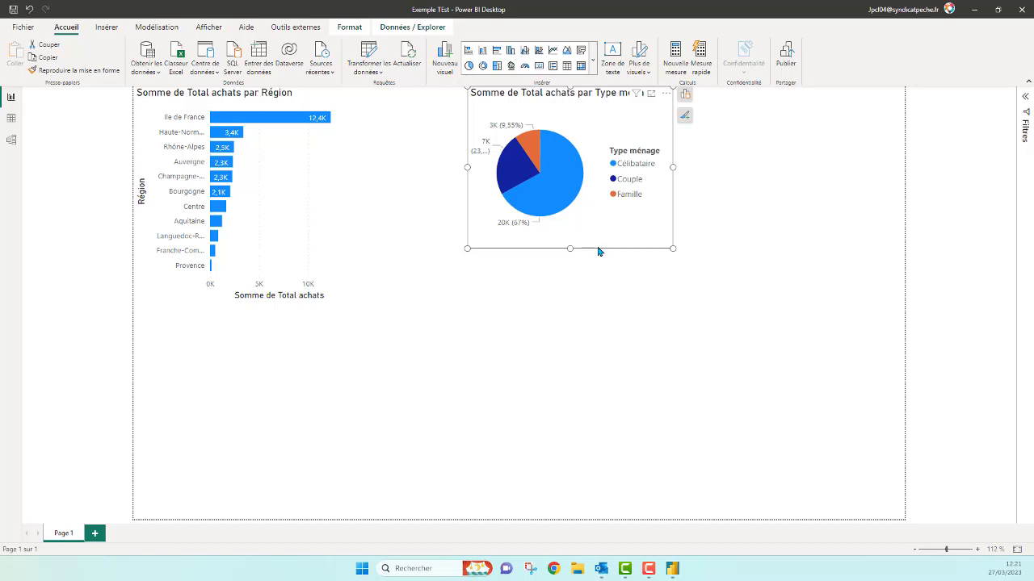
Step: Duplicate the Type ménage pie chart and place the copy directly below the original
key("ctrl+c")
key("ctrl+v")
left_click_drag(602, 251, 607, 426)
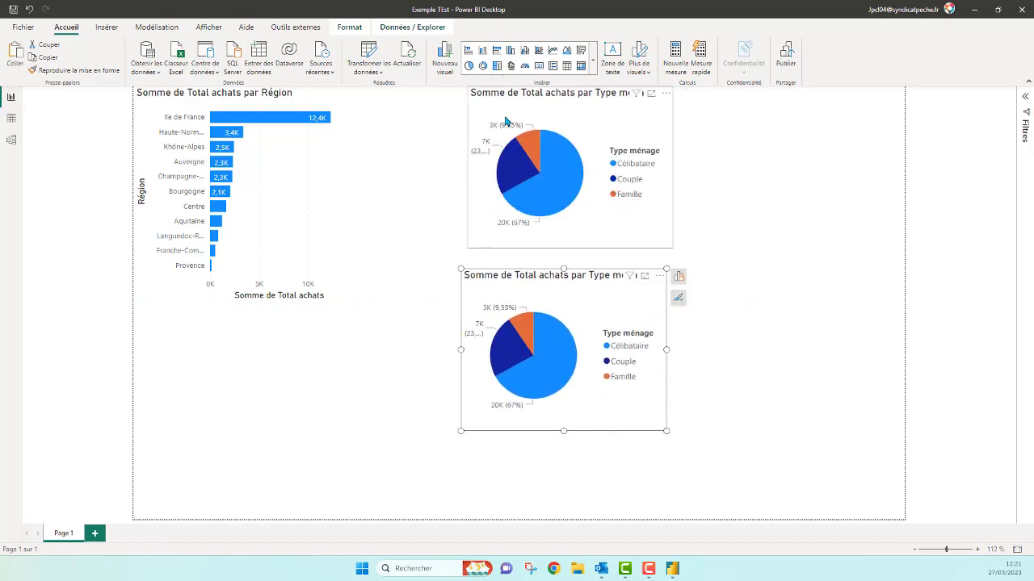
Step: Insert an empty slicer below the Région bar chart and delete the duplicate pie chart
left_click(593, 59)
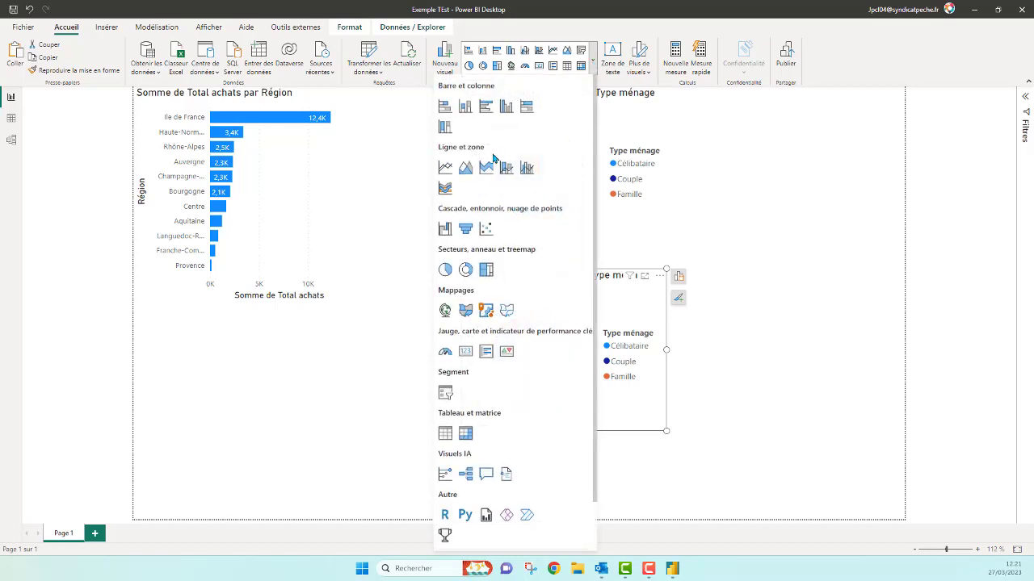
left_click(445, 392)
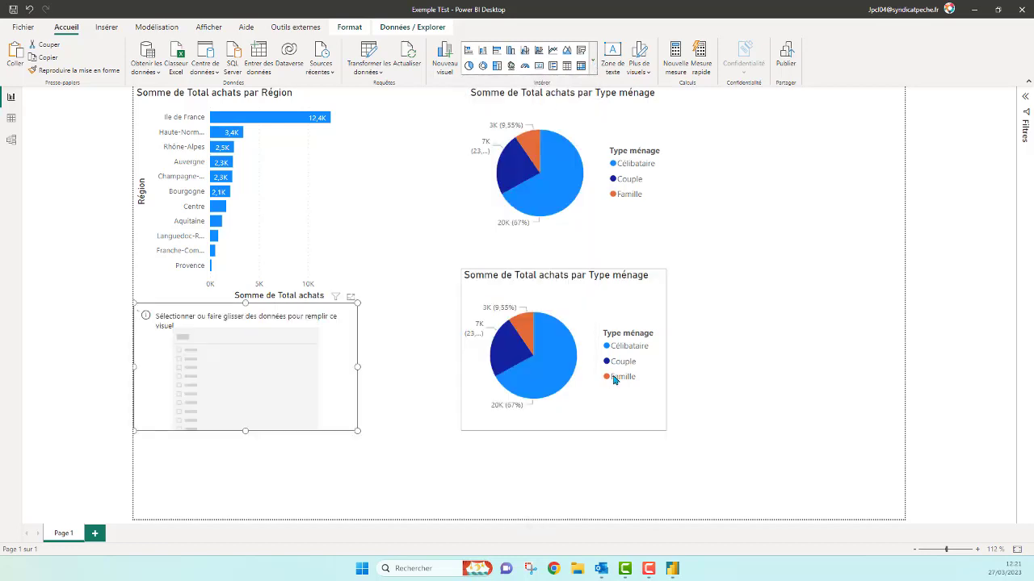
left_click(576, 286)
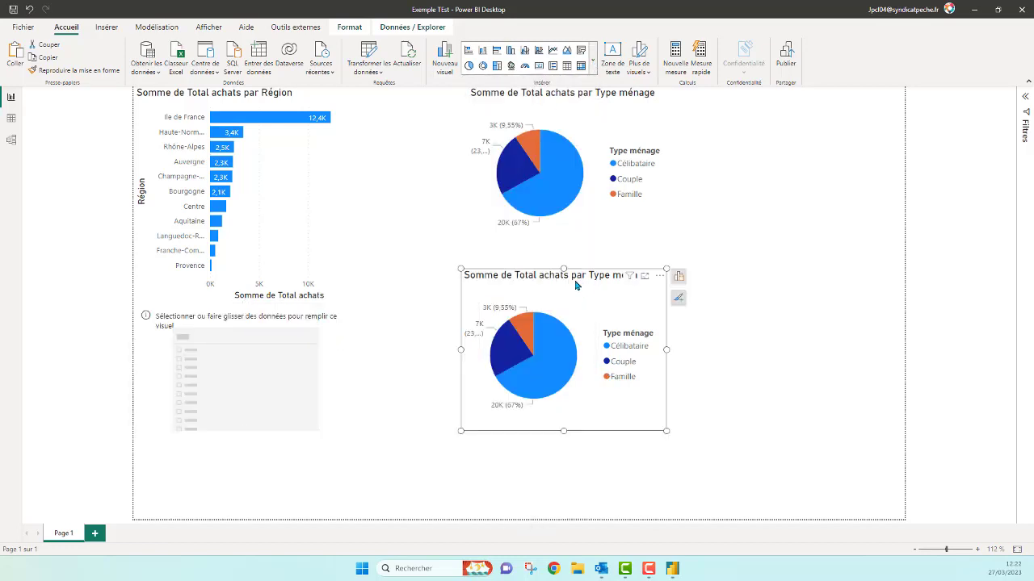
key("Delete")
Step: Add the Région field to the slicer and make it narrower and tall enough to list every region
left_click(300, 346)
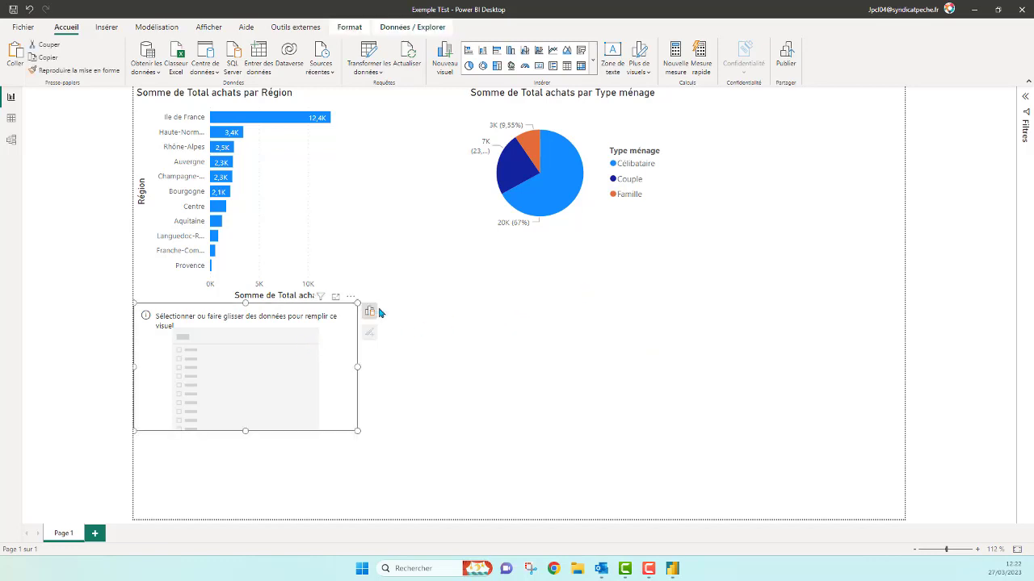
left_click(370, 312)
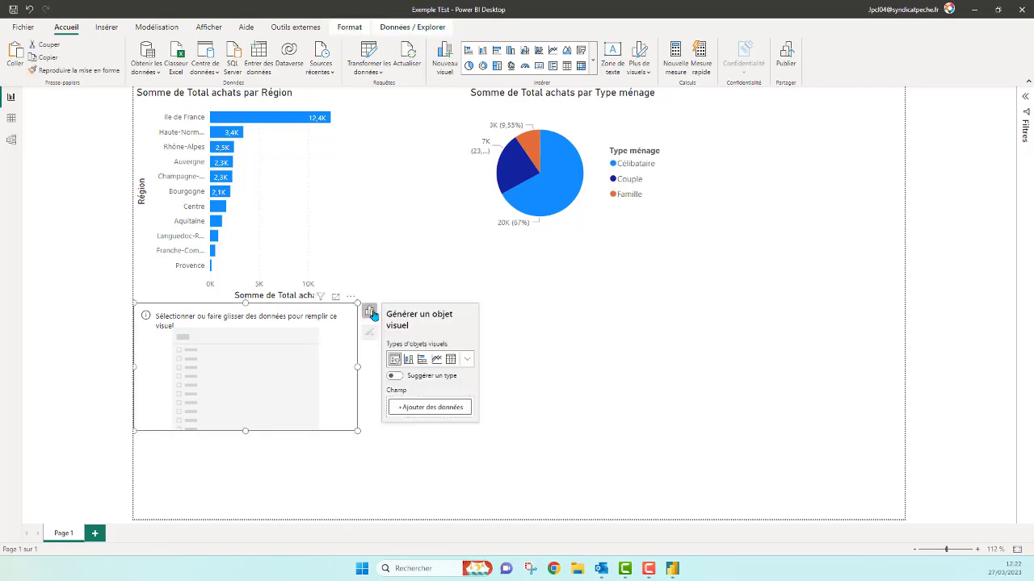
left_click(418, 408)
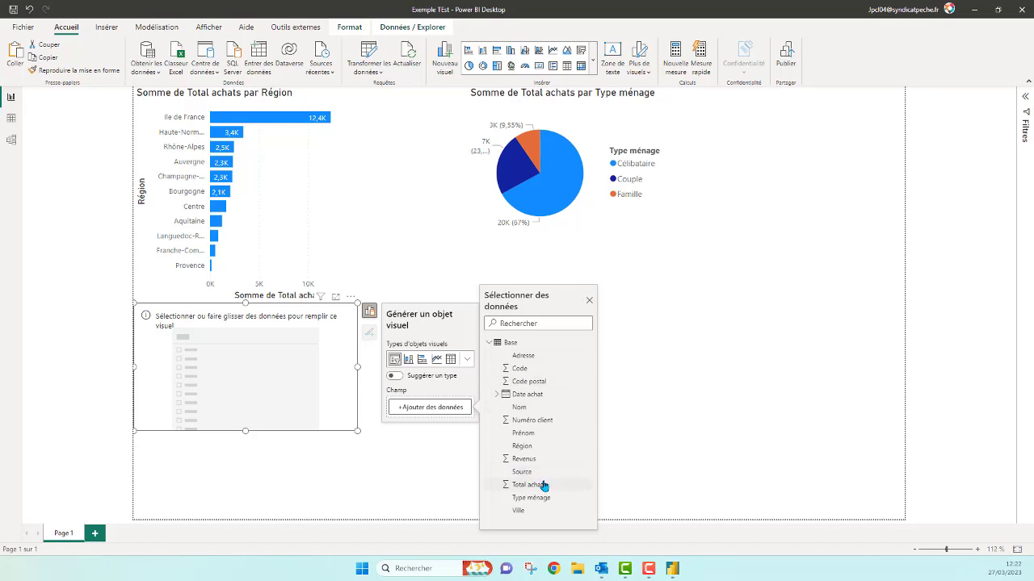
left_click(523, 447)
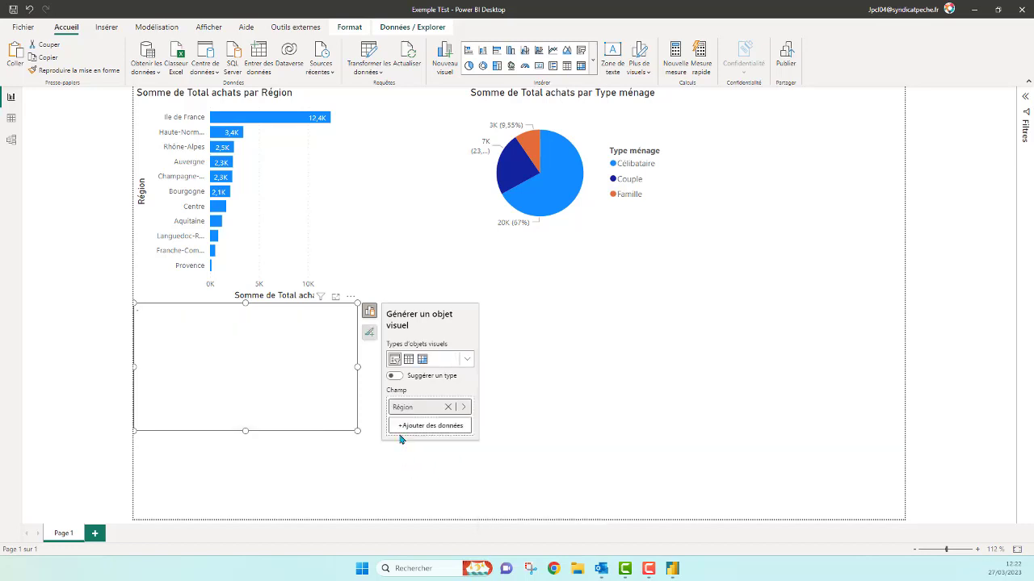
left_click_drag(357, 430, 288, 518)
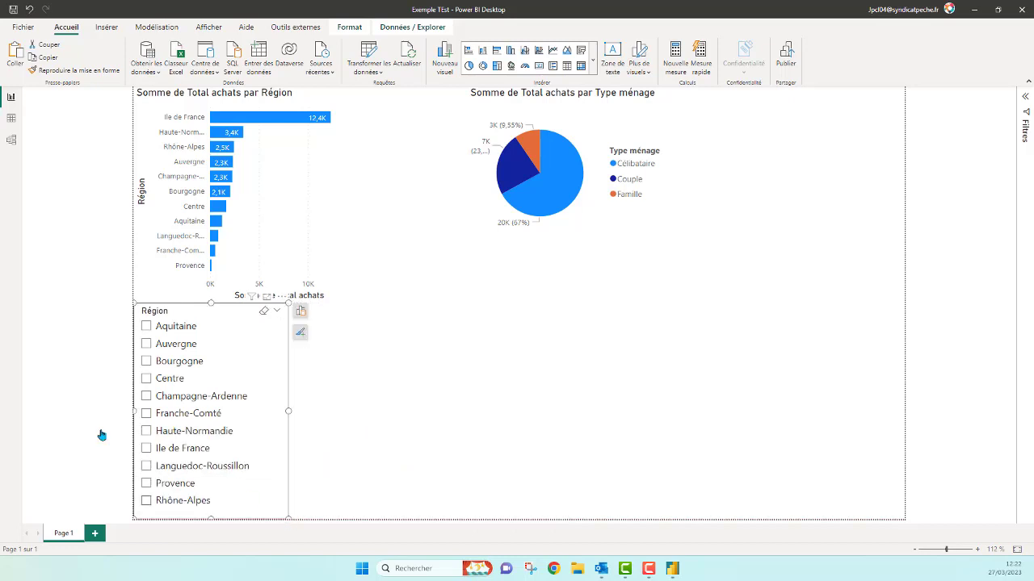
Step: Test the slicer on Auvergne, Centre and Franche-Comté, leaving the report filtered on Haute-Normandie
left_click(146, 345)
left_click(146, 379)
left_click(146, 413)
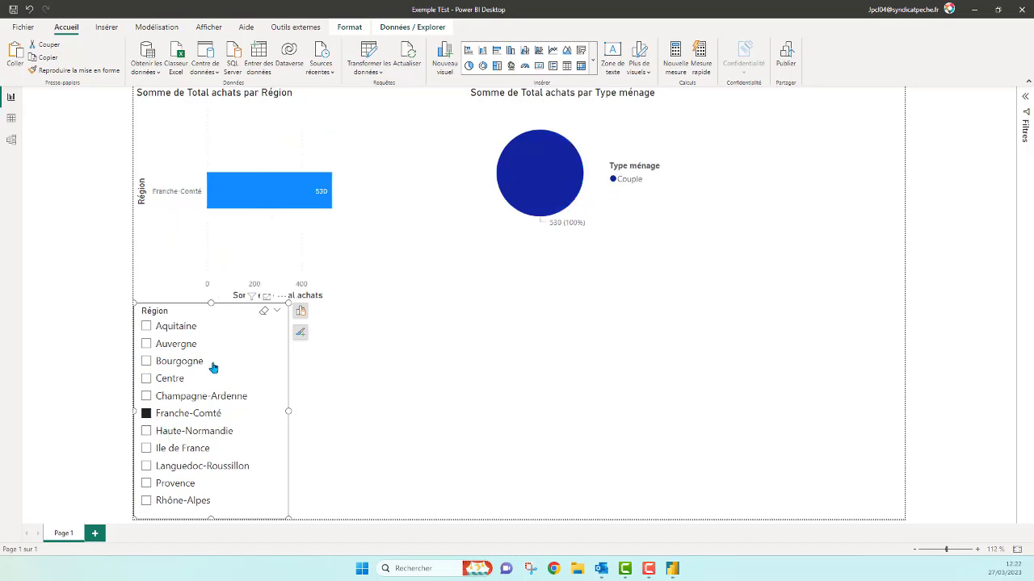
left_click(146, 431)
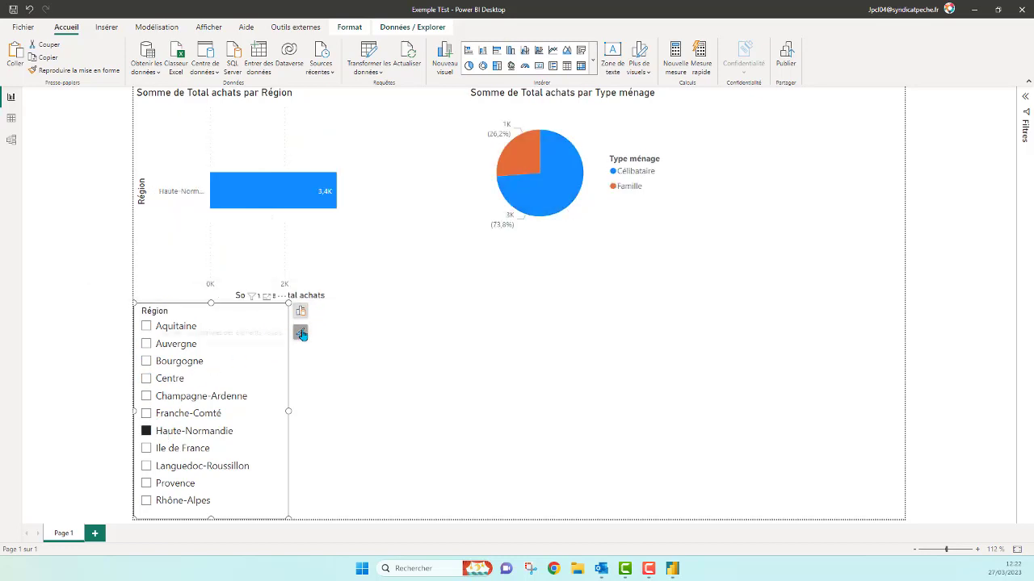
Step: Check the slicer's on-object format and build options, and move the slicer to the page's upper-right corner
left_click(300, 333)
left_click(301, 334)
left_click(301, 311)
left_click_drag(244, 305, 872, 89)
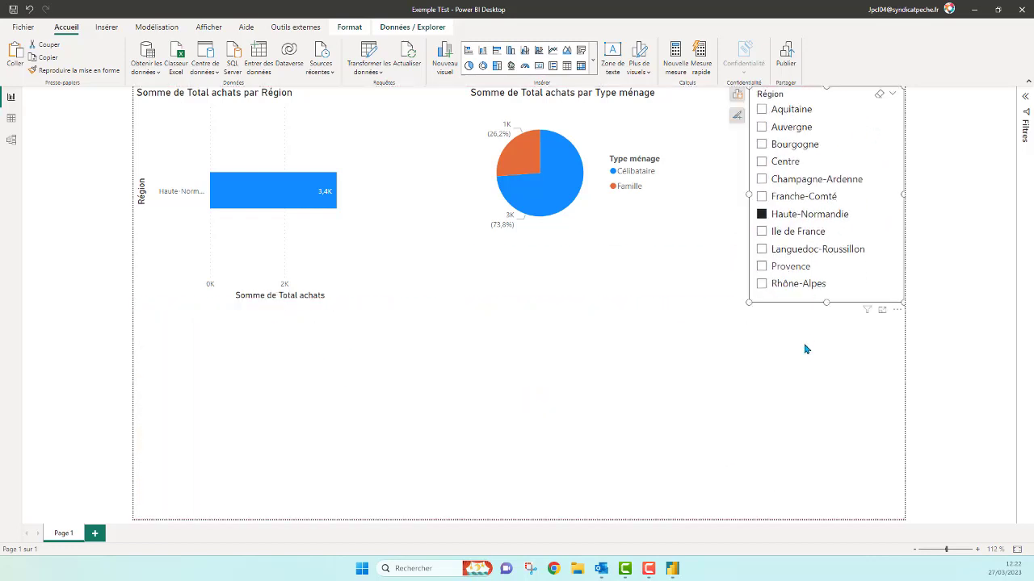
Step: Make the Région slicer taller and narrower against the page's top edge, and nudge the pie chart slightly left and down
left_click_drag(828, 307, 807, 401)
left_click_drag(756, 253, 771, 241)
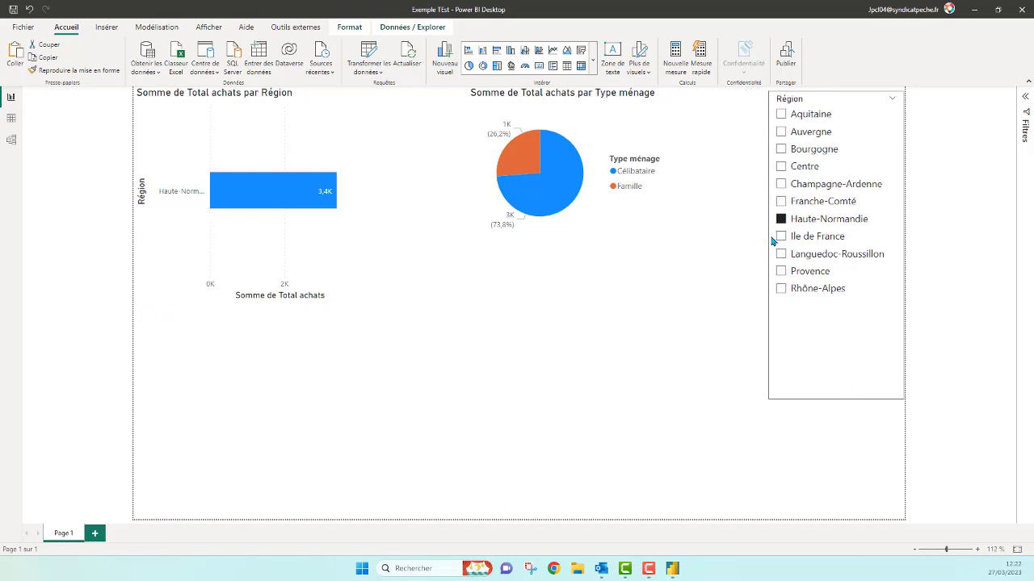
left_click_drag(849, 106, 849, 97)
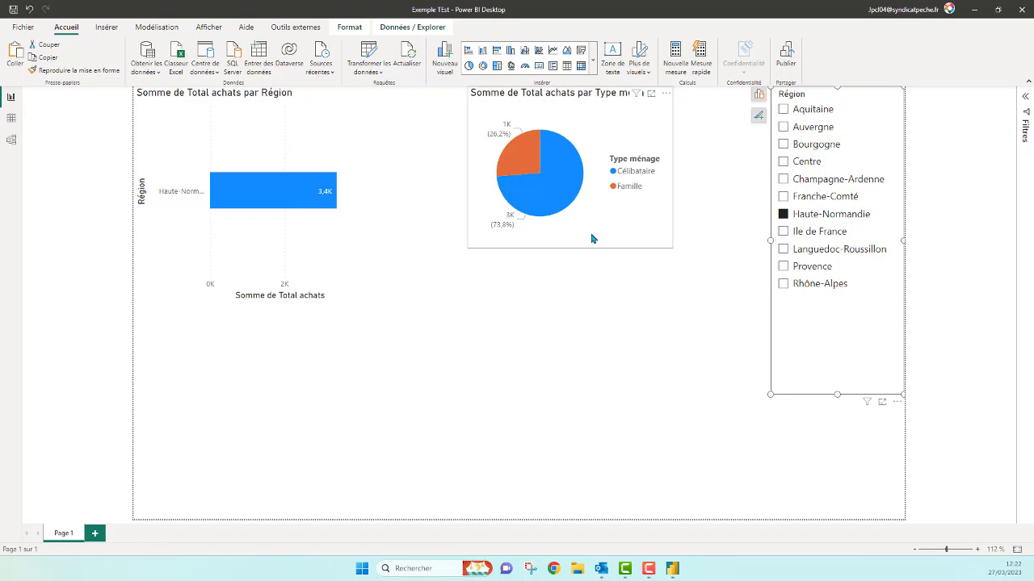
left_click_drag(594, 243, 587, 247)
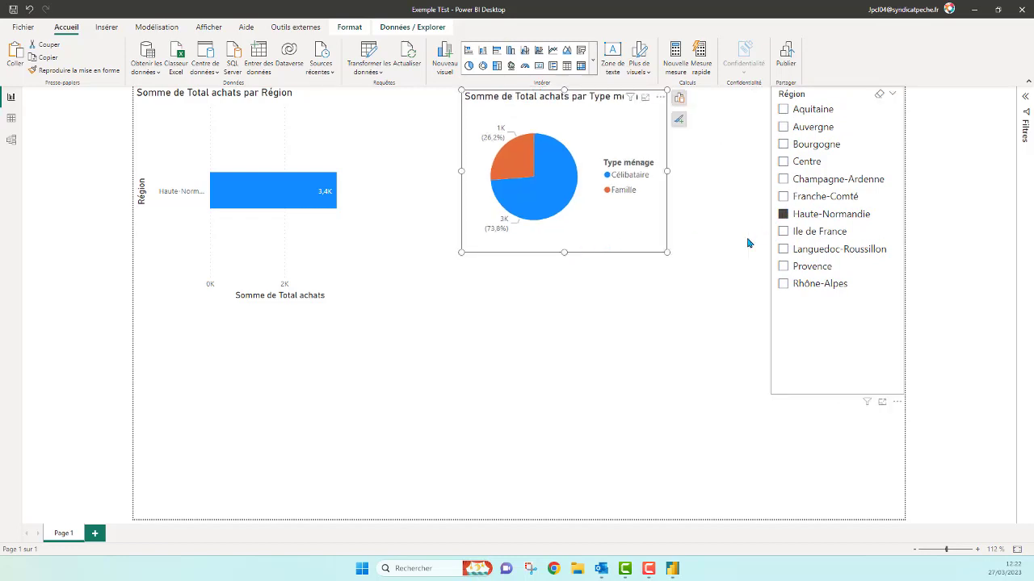
Step: Clear the Haute-Normandie selection in the Région slicer so the report is unfiltered, and deselect the visuals
left_click(782, 214)
left_click(696, 299)
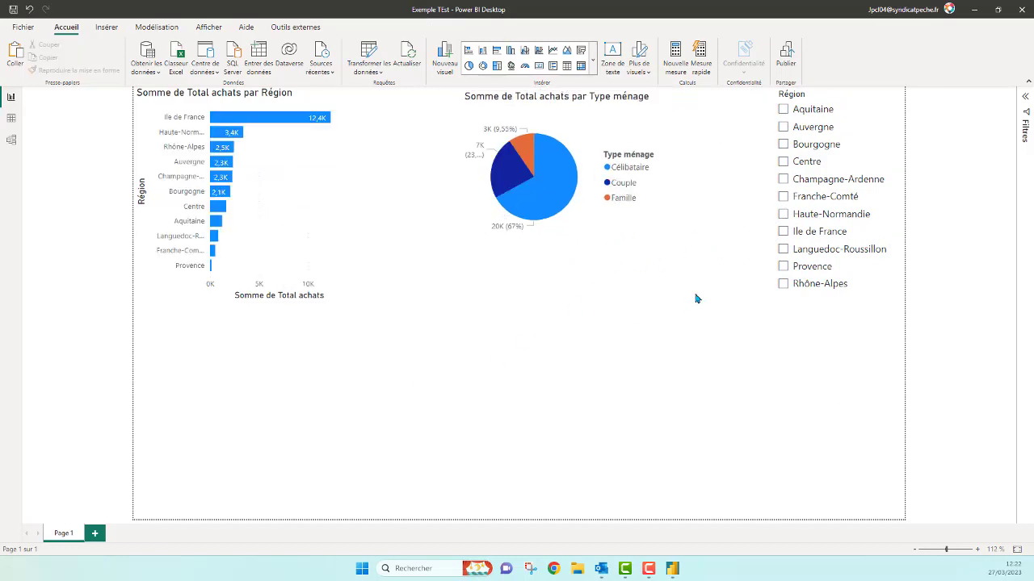
Step: Review the pie chart's on-object build options and the sources offered for adding more visuals
left_click(650, 208)
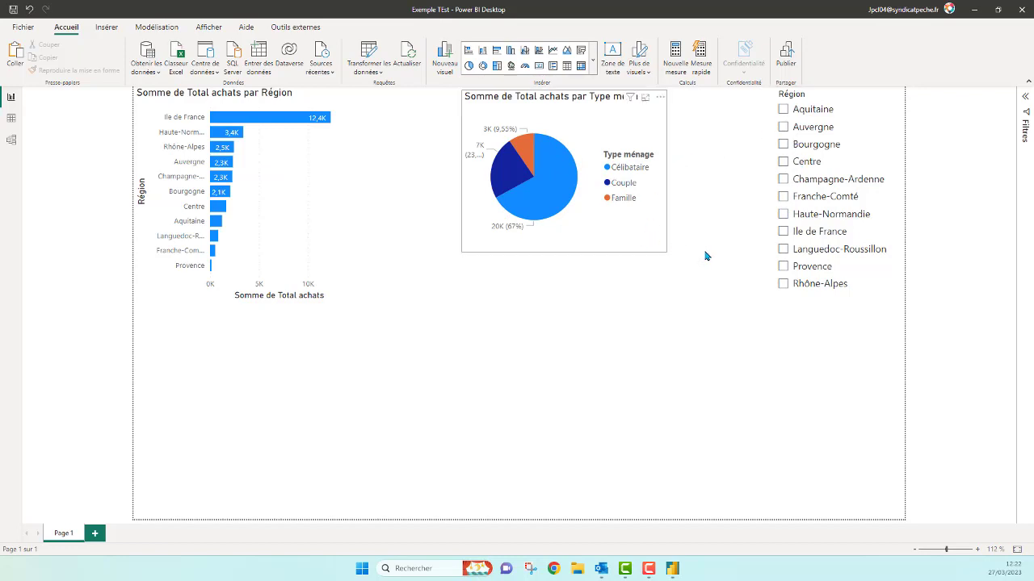
left_click(682, 98)
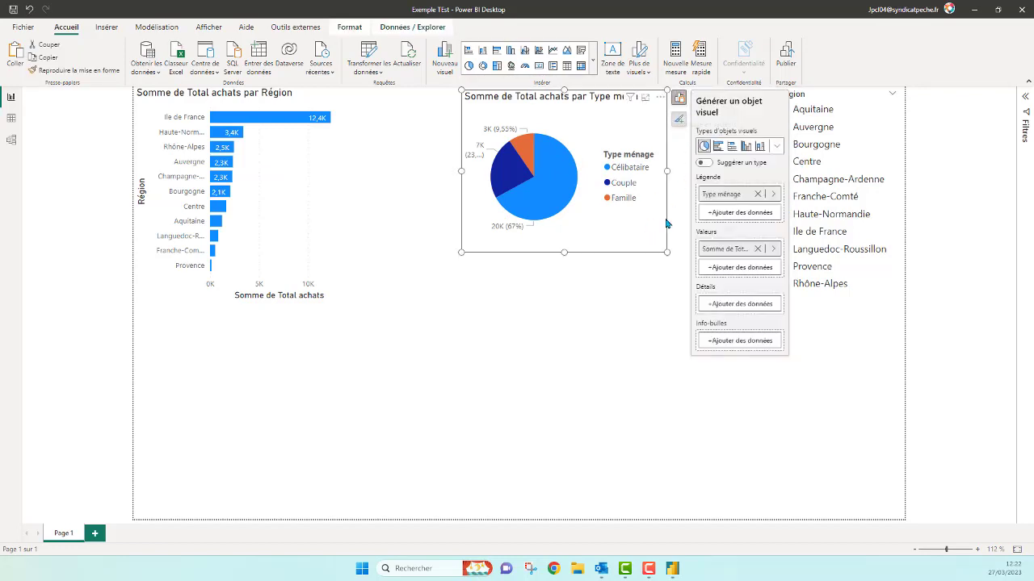
left_click(548, 319)
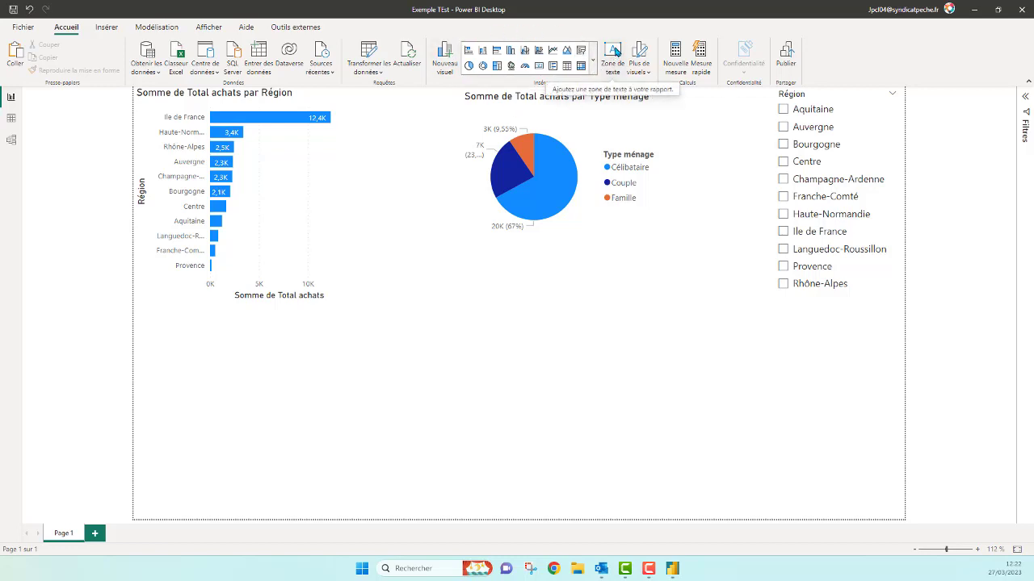
left_click(648, 72)
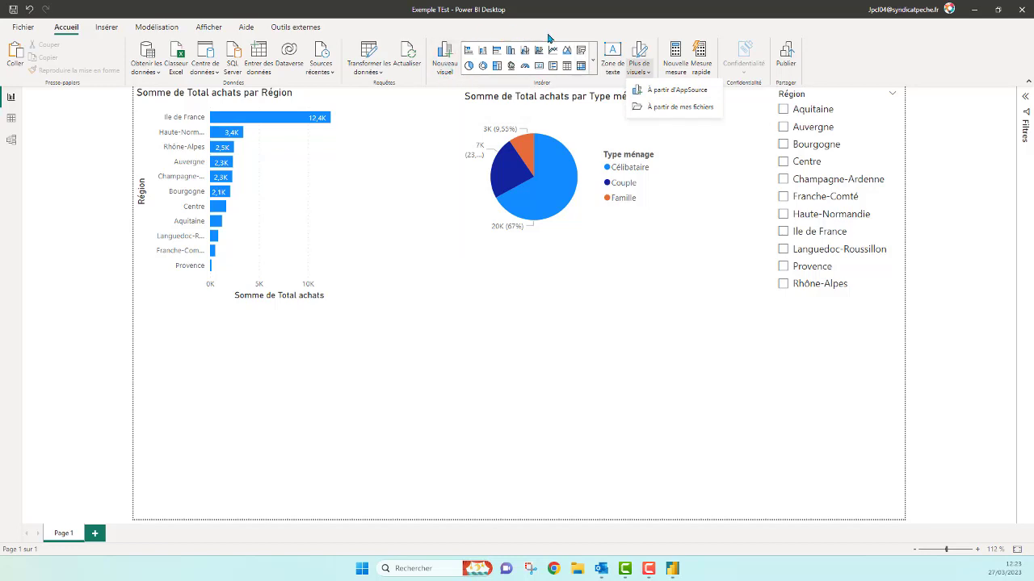
left_click(541, 86)
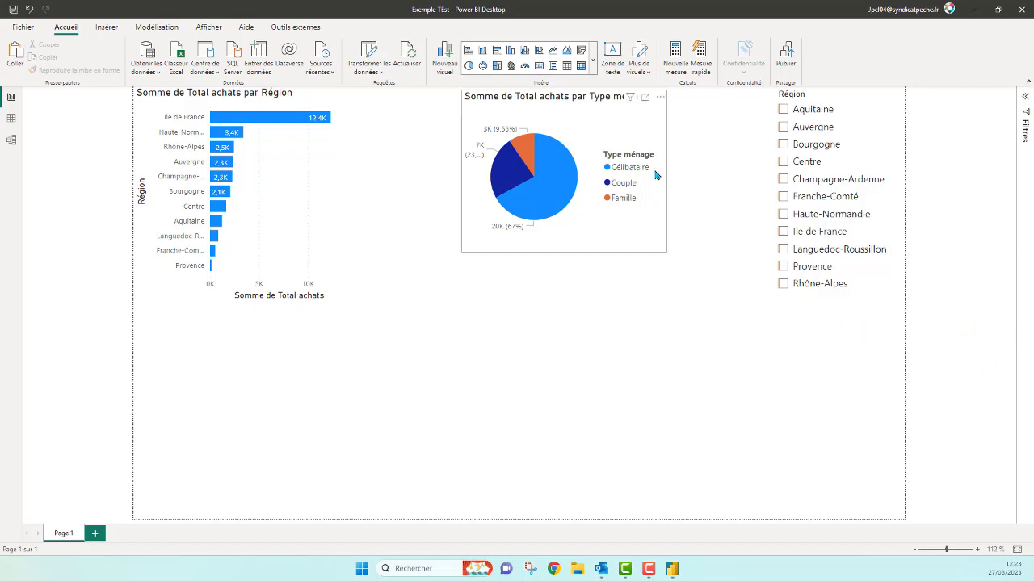
Step: Test the Région slicer on Aquitaine, and clear that selection again
left_click(663, 119)
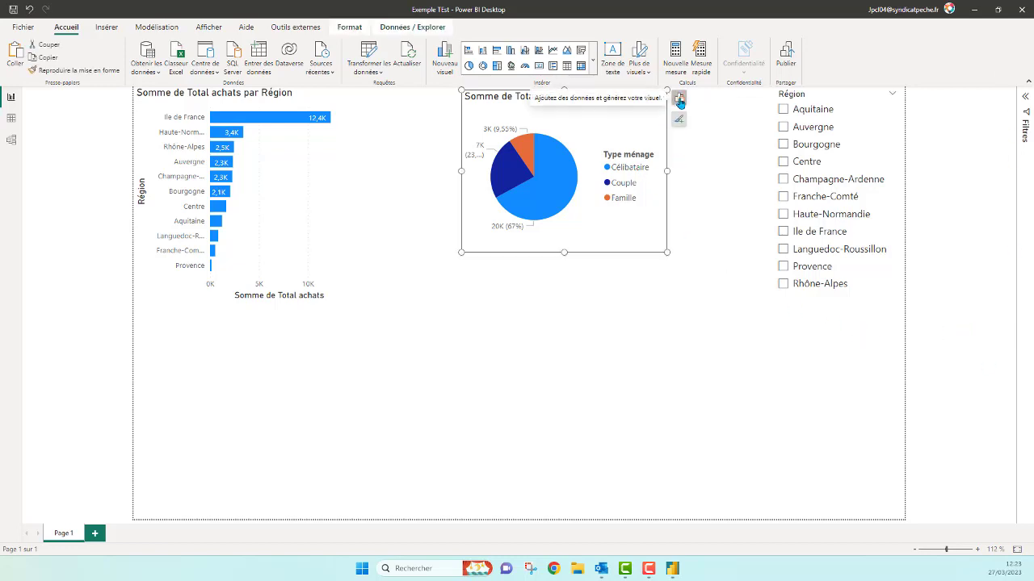
left_click(798, 109)
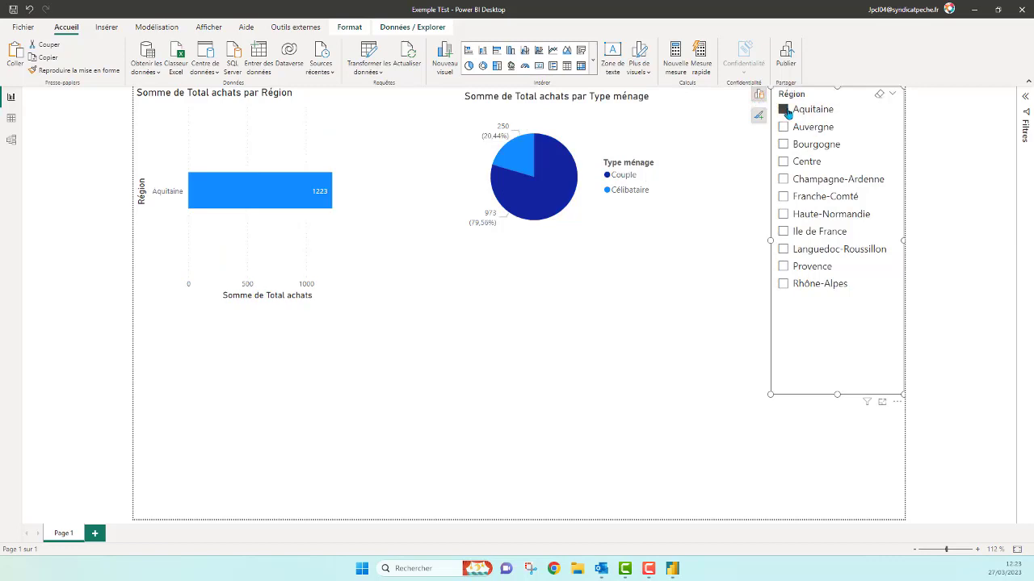
left_click(788, 113)
left_click(467, 320)
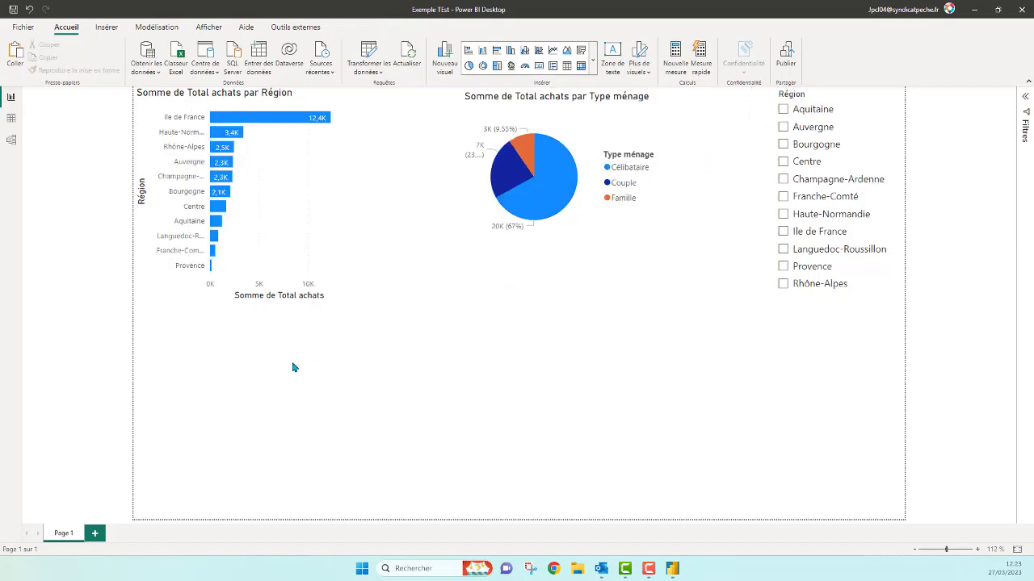